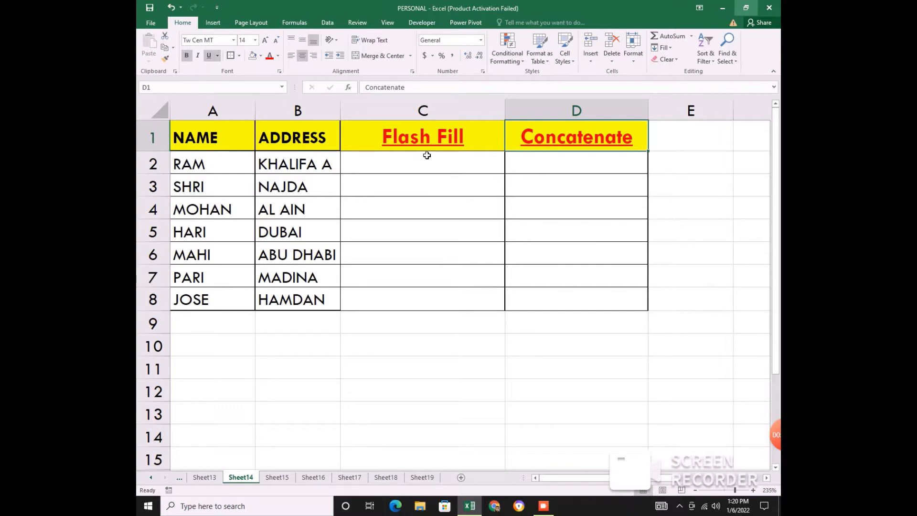
click(426, 161)
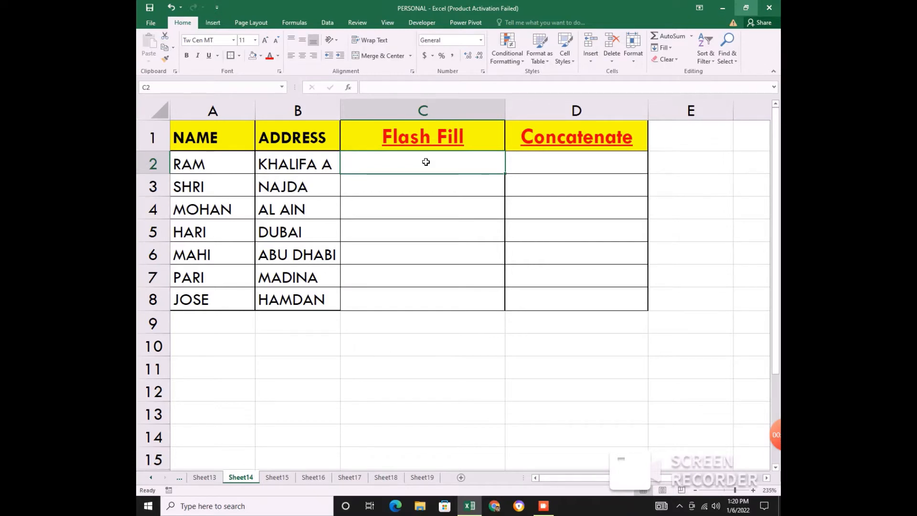
click(432, 239)
click(213, 163)
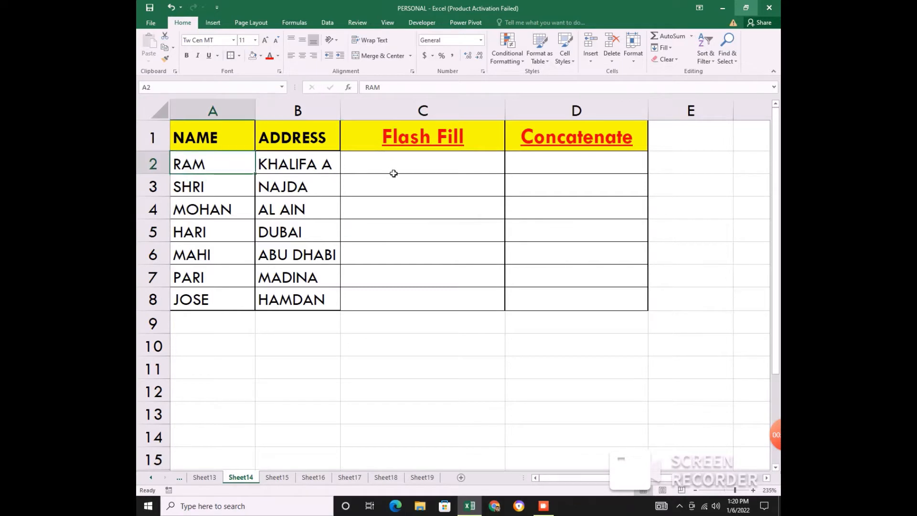
click(393, 172)
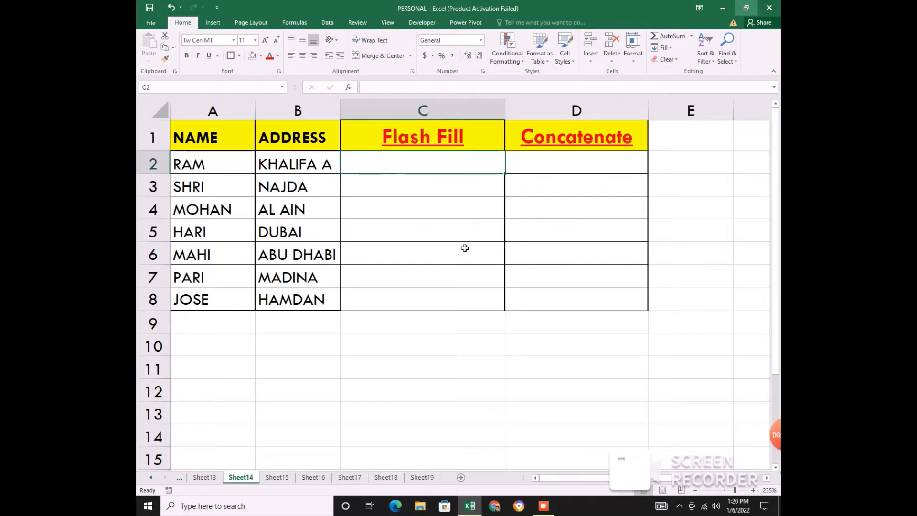
click(238, 142)
click(317, 143)
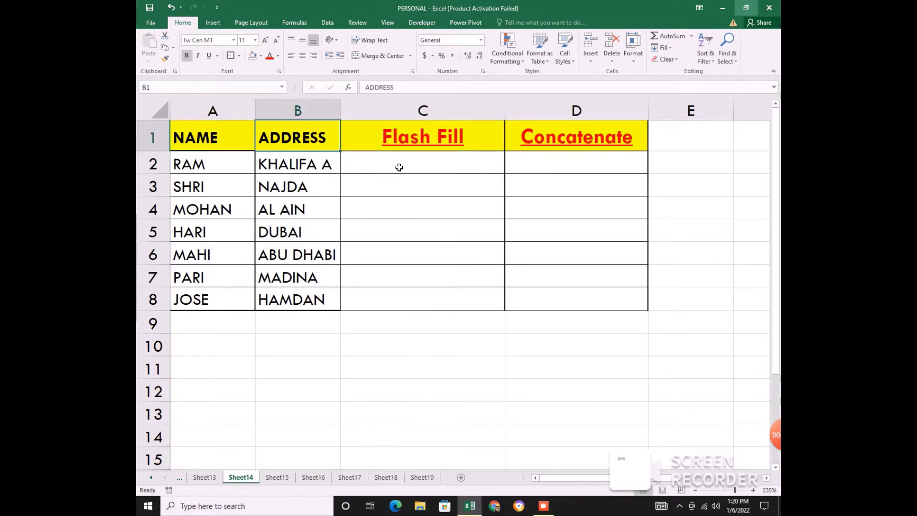
Enter the first row's name and address joined by a space in C2, and Flash Fill the pattern down through C8
click(400, 168)
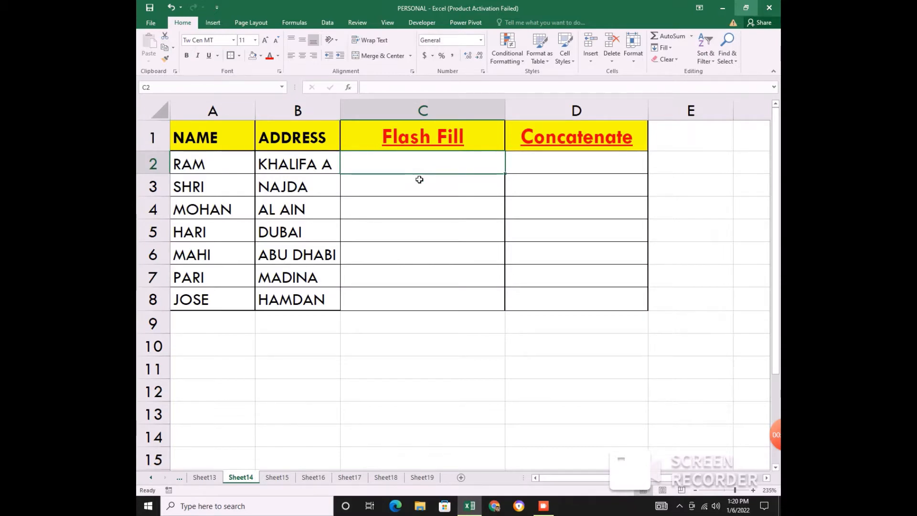
text(RAM)
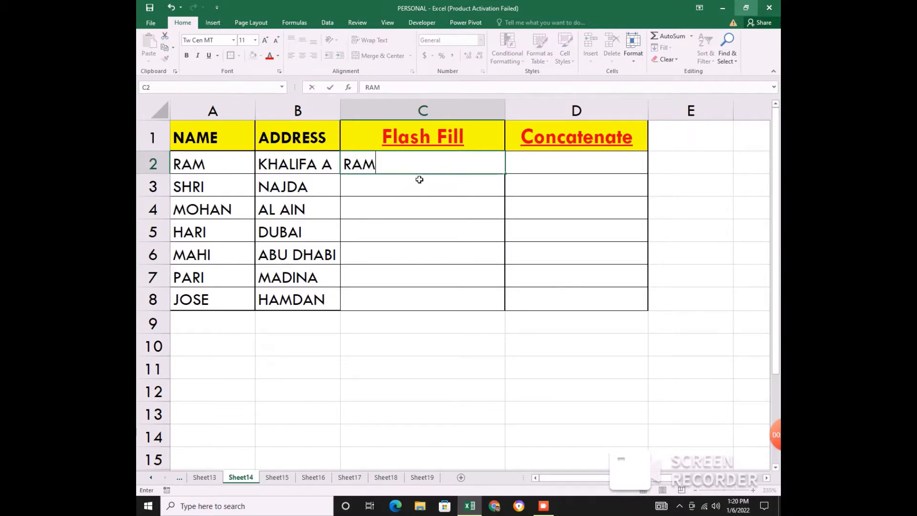
text( KHALIFA A)
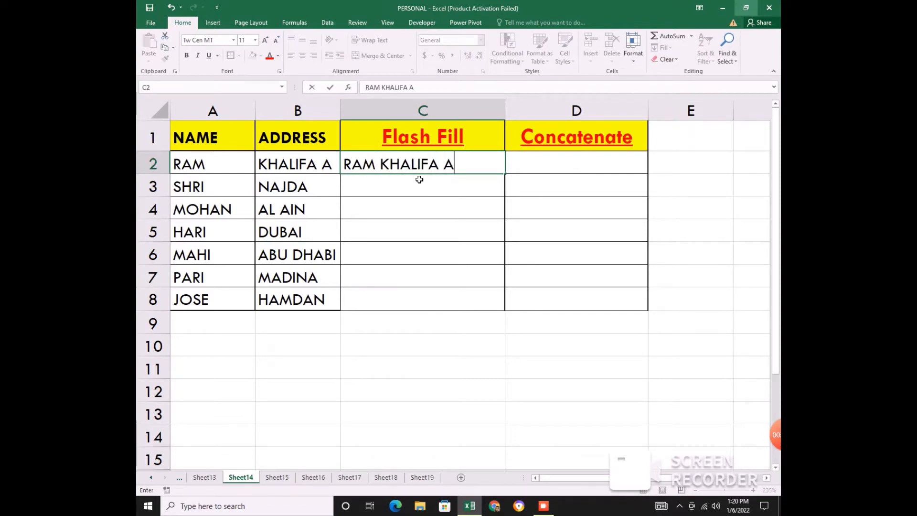
key(Return)
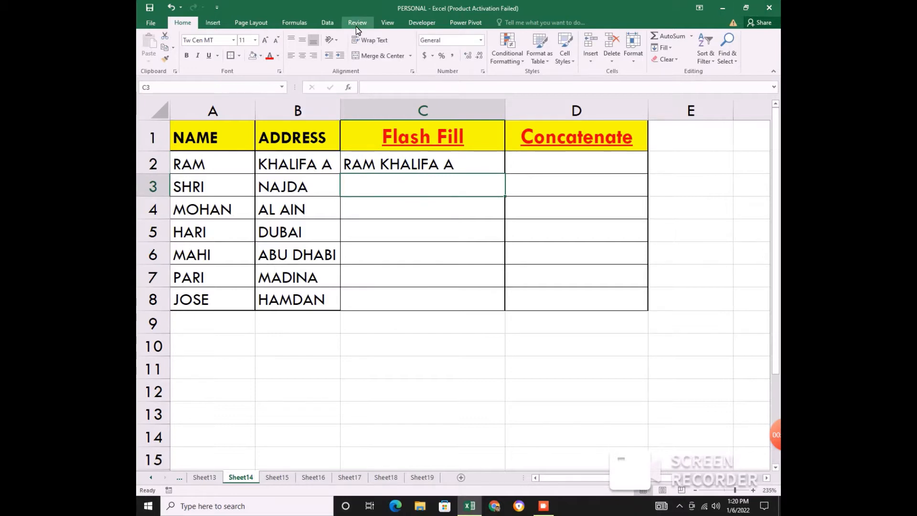
click(329, 23)
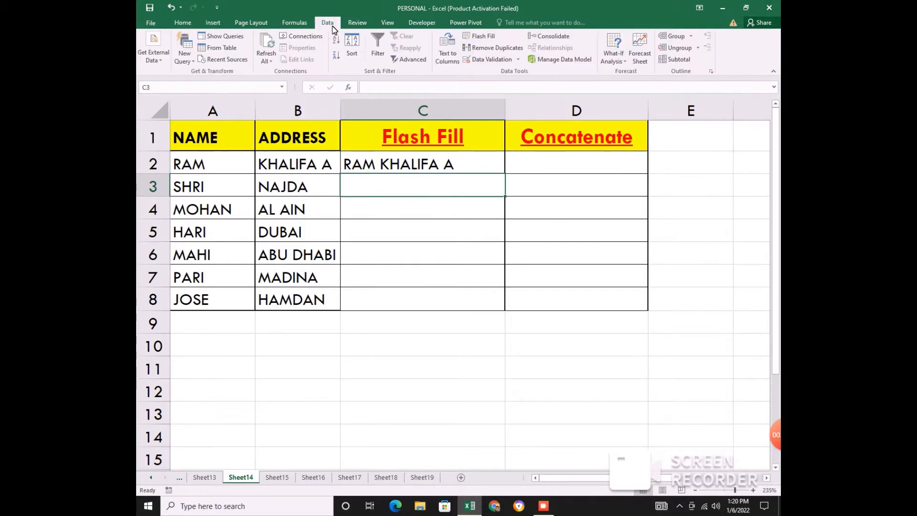
click(484, 37)
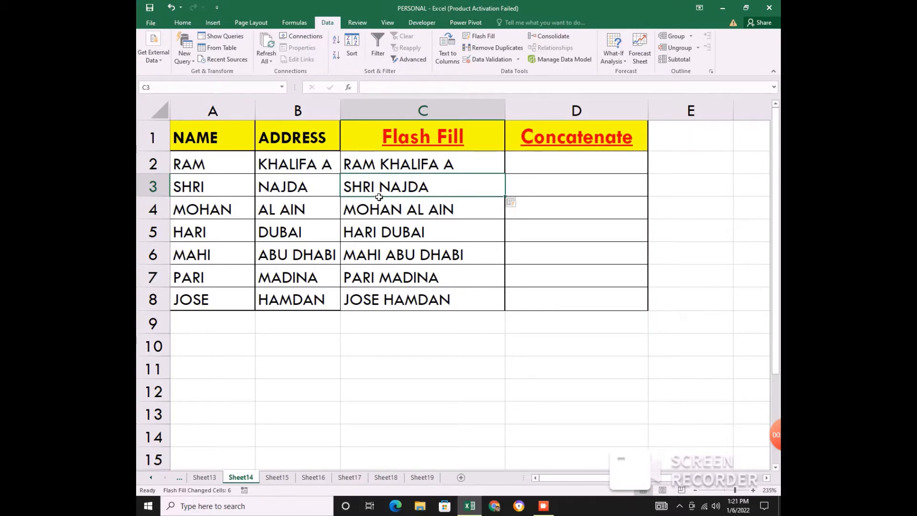
Clear the combined entries in C2:C8 of the Flash Fill column
drag(425, 180, 458, 317)
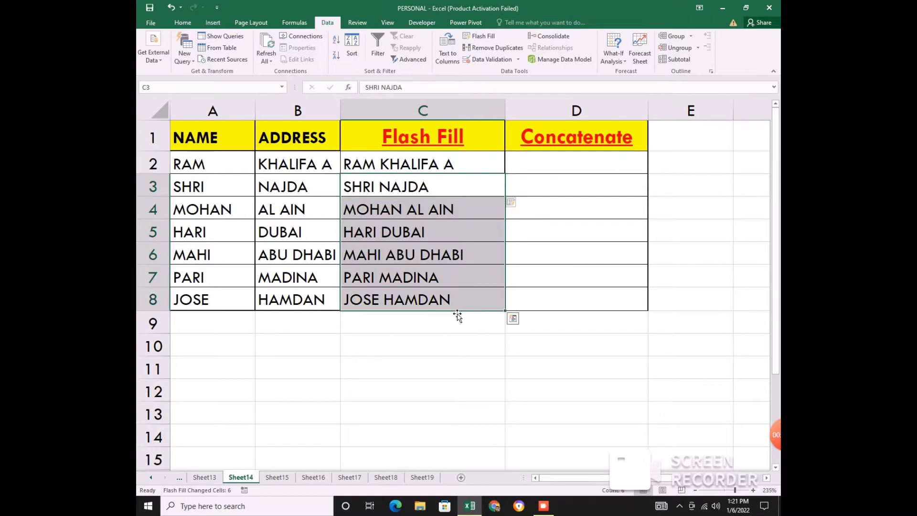
key(Delete)
click(453, 301)
click(429, 168)
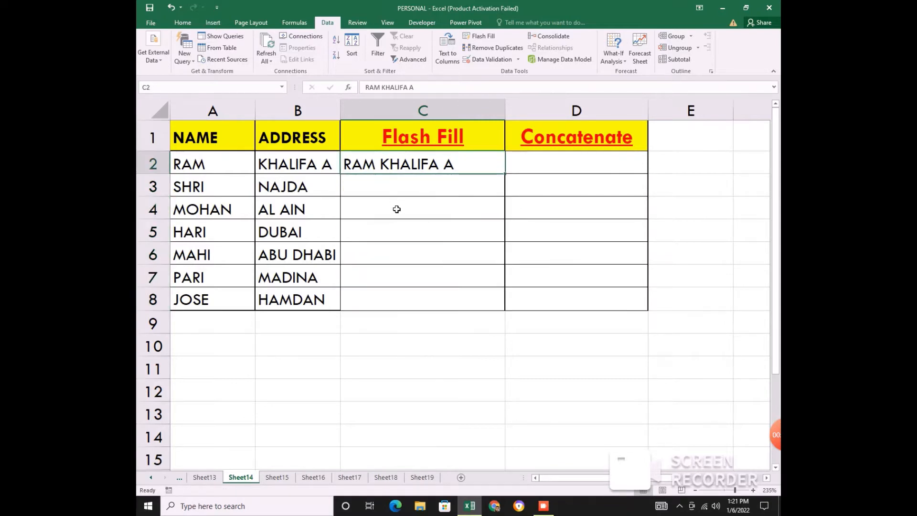
key(Delete)
click(397, 208)
Enter row 2's name and address separated by a space in C2, and Flash Fill the remaining rows from C3
click(377, 167)
text(RAQ)
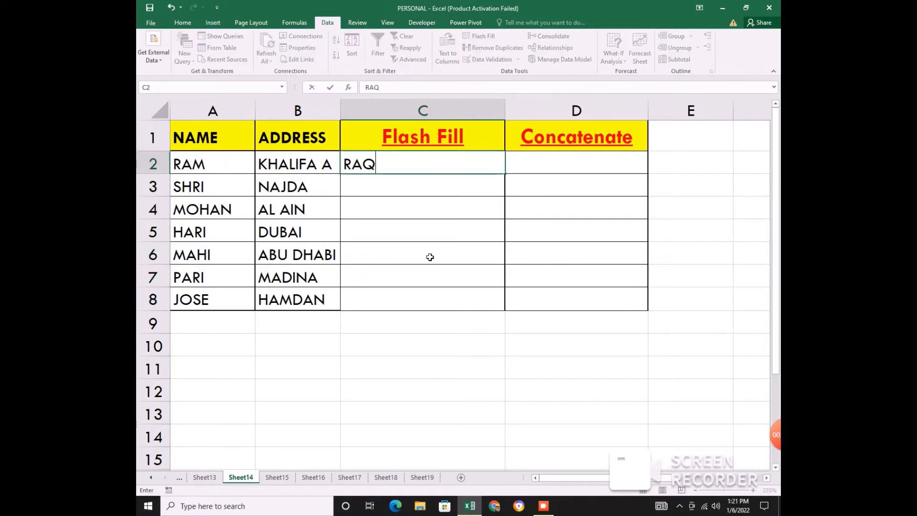
key(BackSpace)
text(M KH)
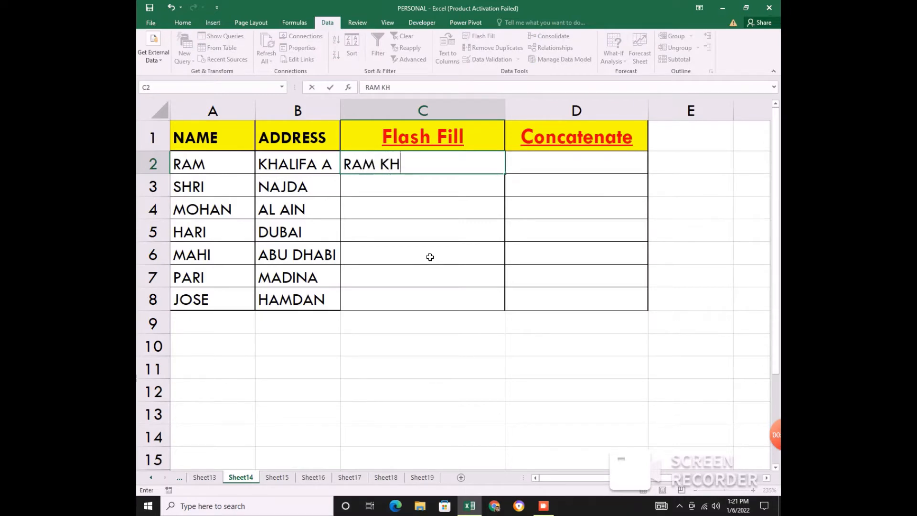
text(ALIFA A)
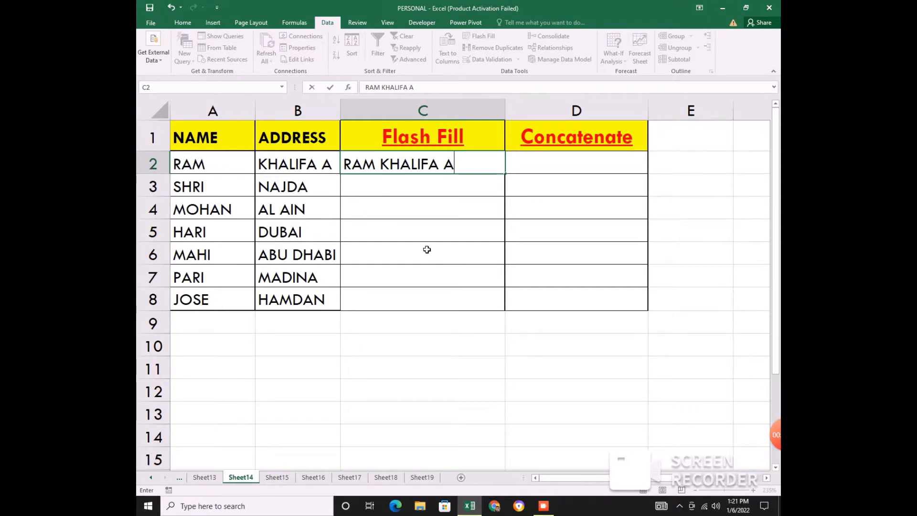
key(Return)
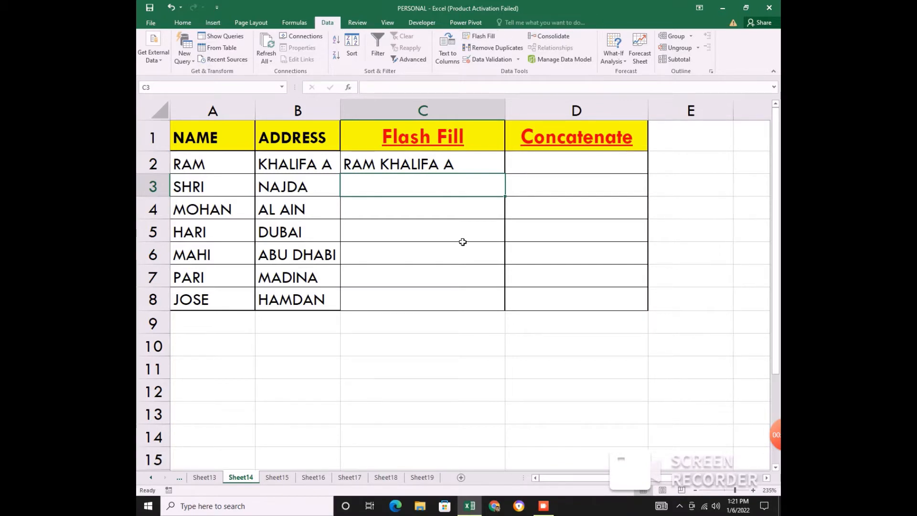
key(ctrl+e)
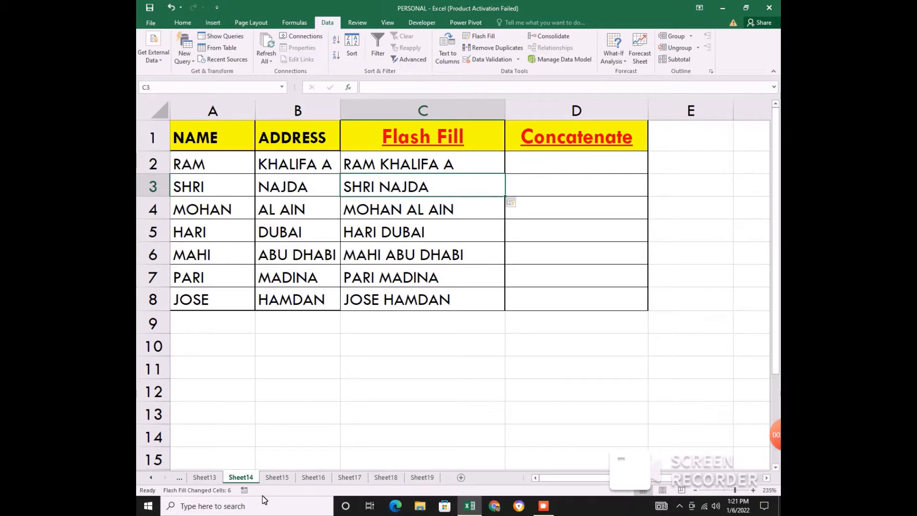
Add the note "PRESS CTRL+E" in cell C10 below the Flash Fill column
click(354, 346)
text(PRE)
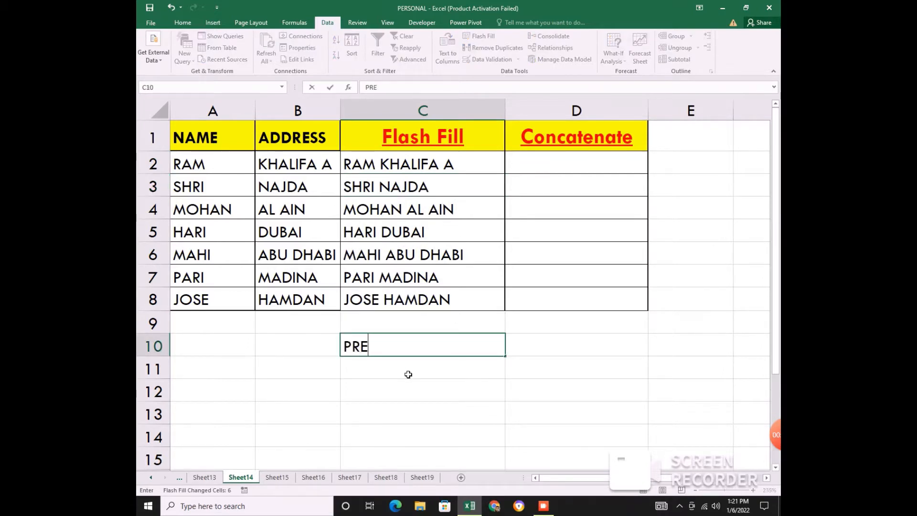
text(SS CTR)
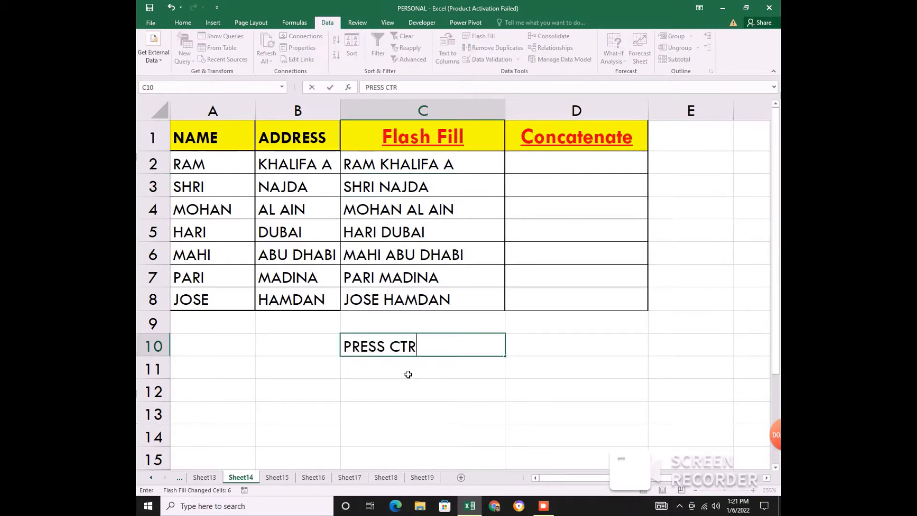
text(L+E)
click(466, 388)
click(408, 330)
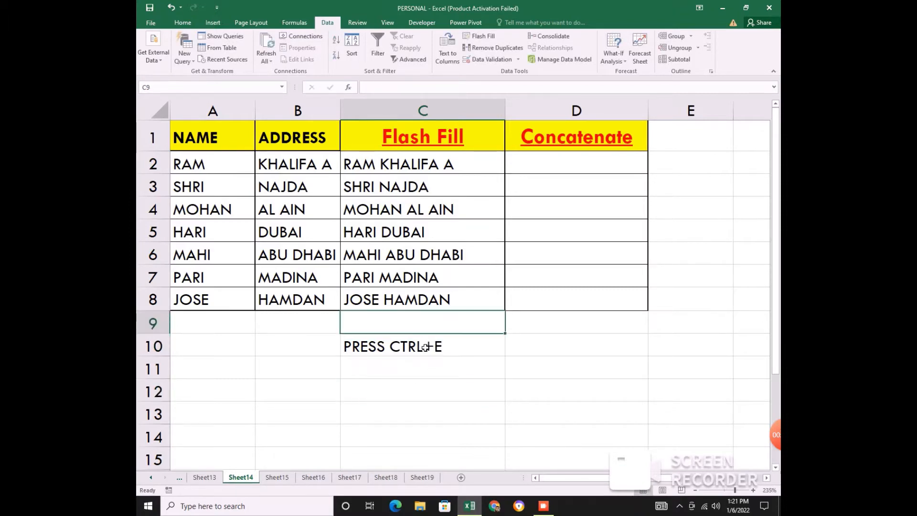
Change the font color of the note in C10 to red
click(425, 347)
click(185, 24)
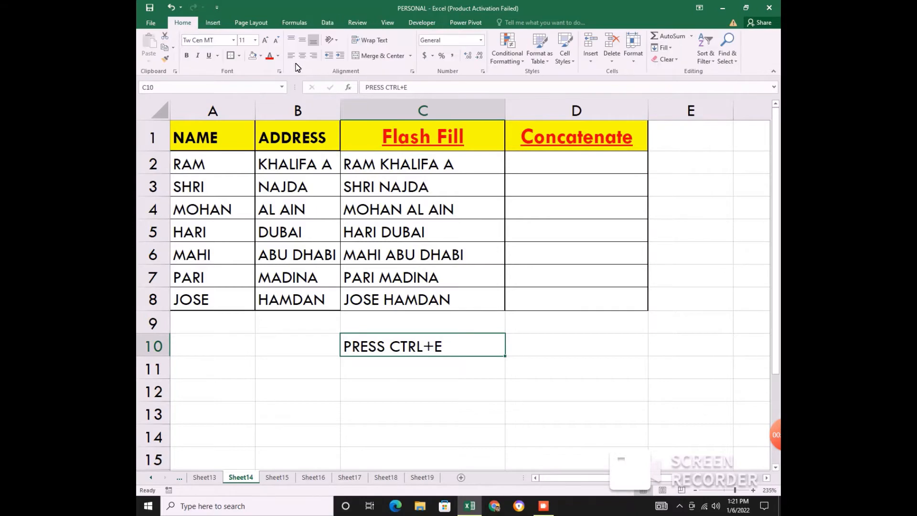
click(271, 57)
click(580, 341)
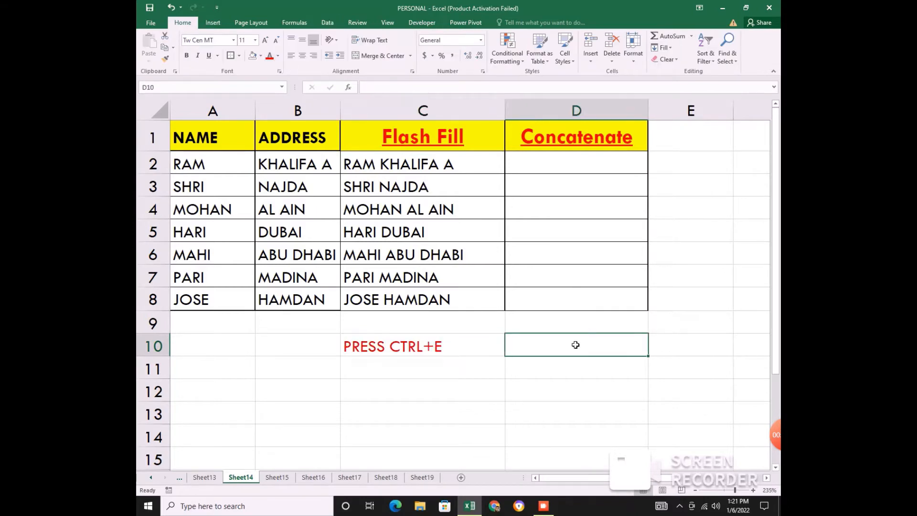
Join the name and address in D2 with =CONCATENATE(A2,B2), and fill the formula down to D8
click(544, 167)
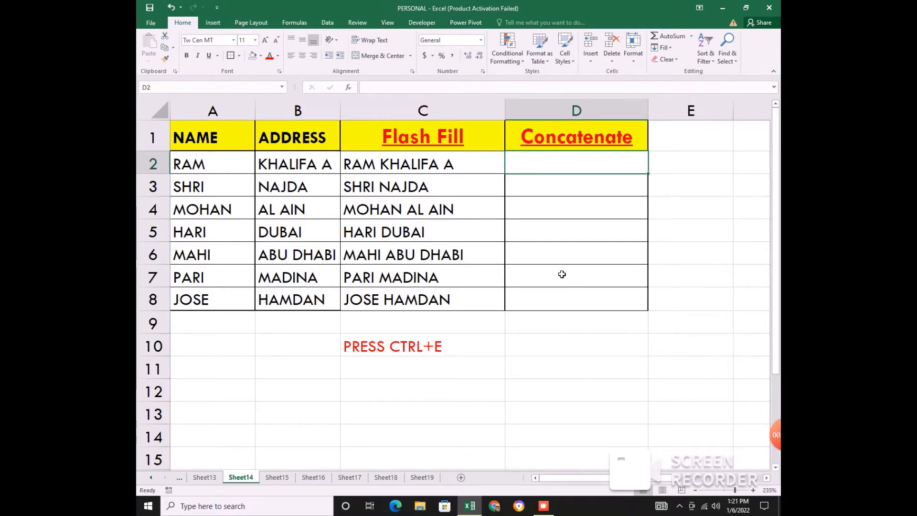
text(=C)
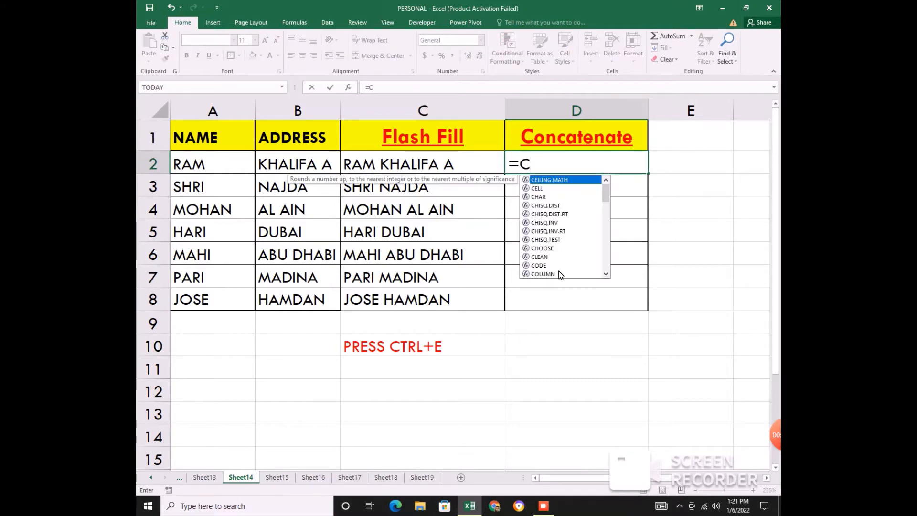
text(ON)
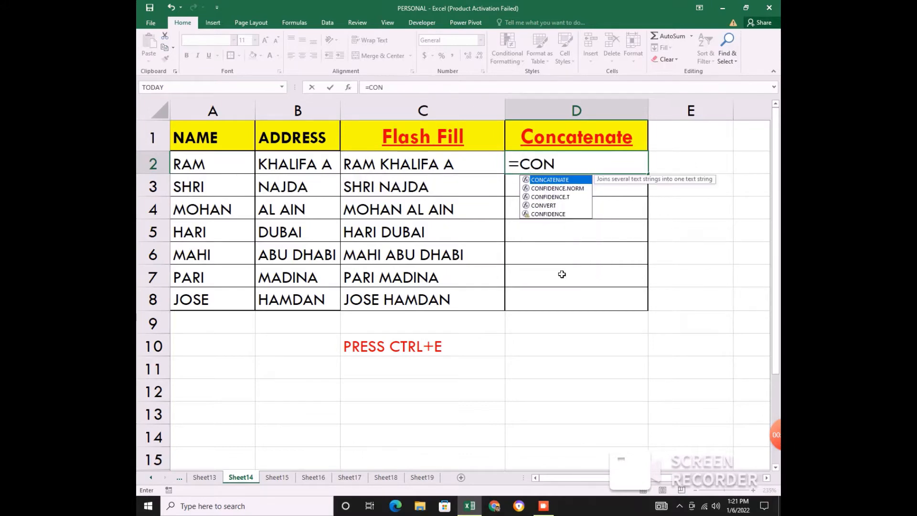
key(Escape)
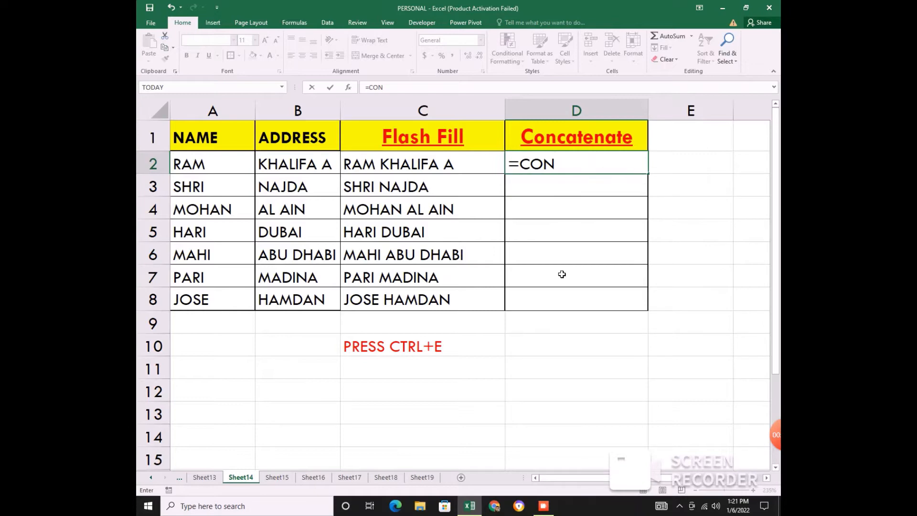
text(C)
key(Tab)
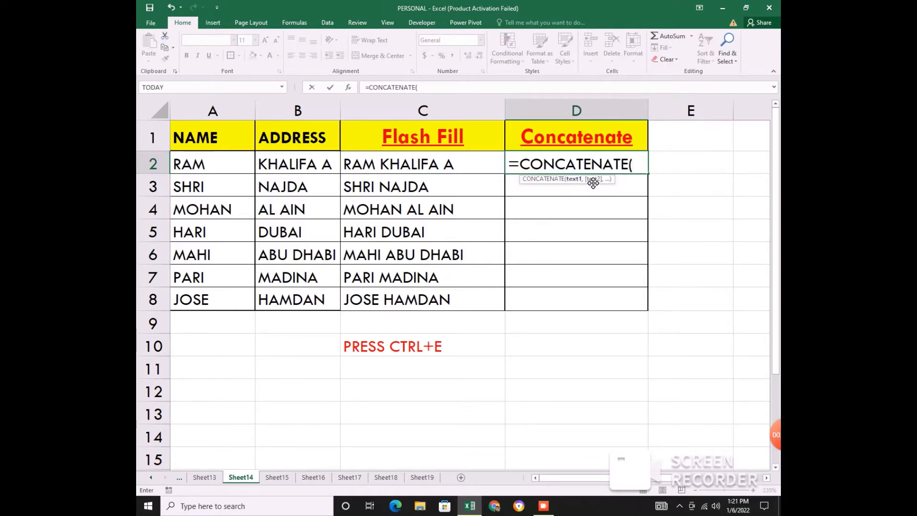
click(216, 165)
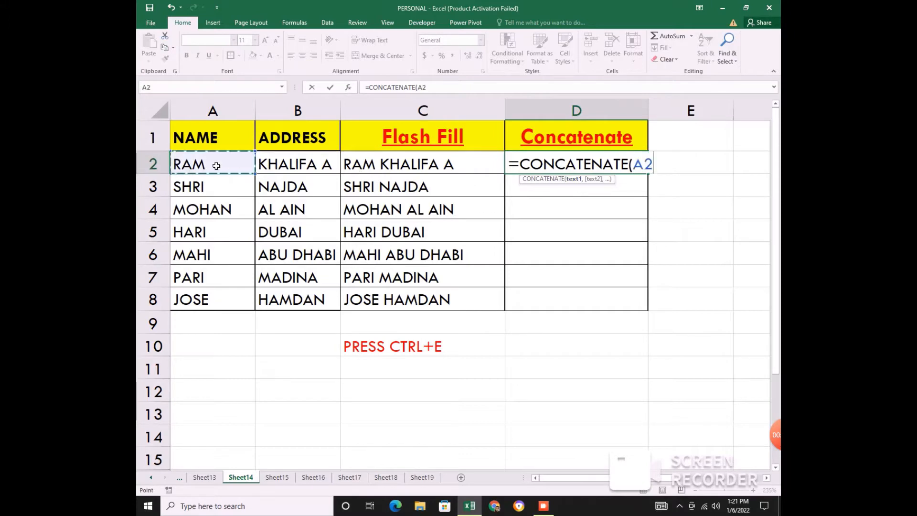
text(,)
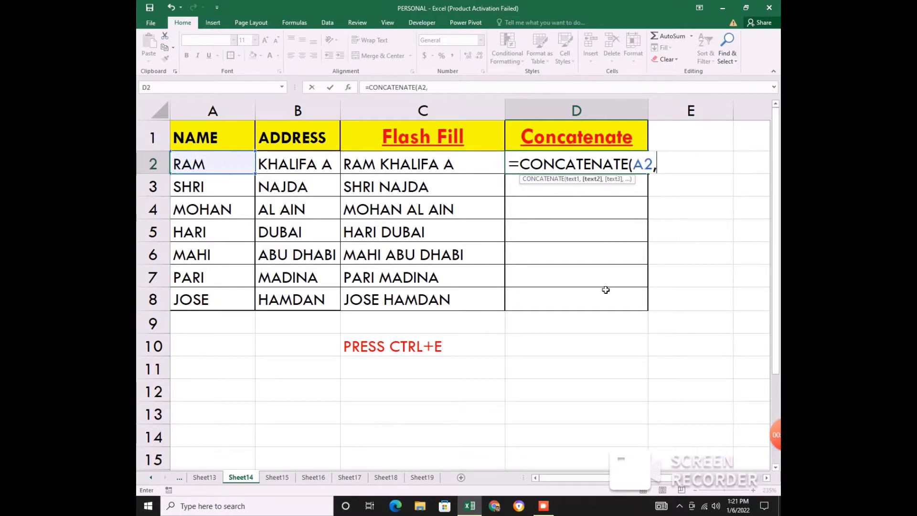
click(305, 162)
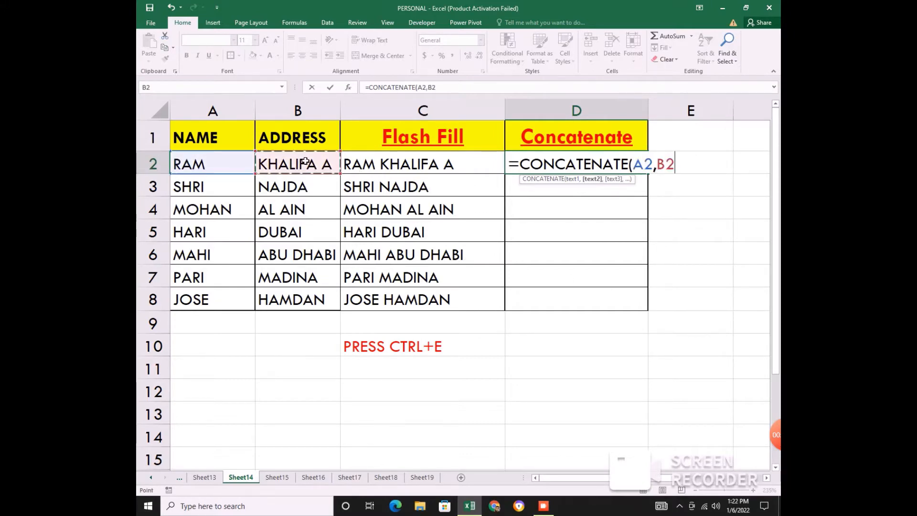
text())
key(Return)
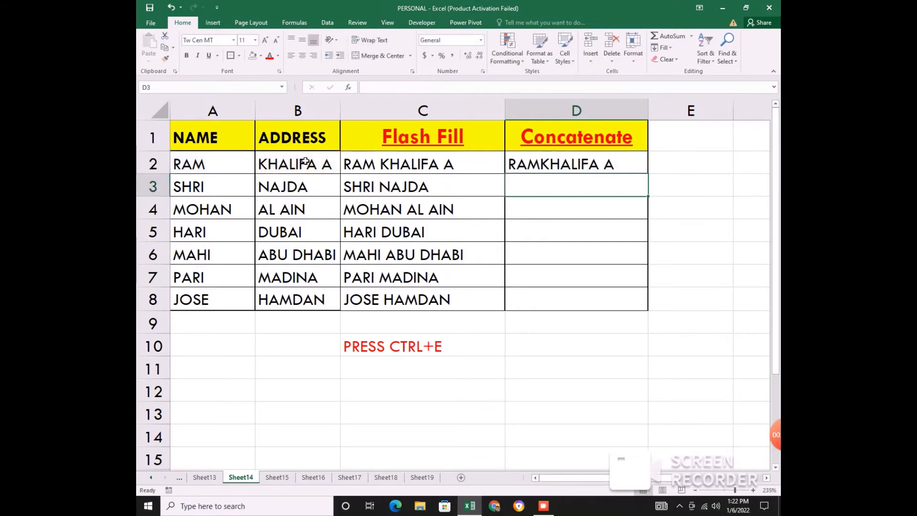
click(615, 168)
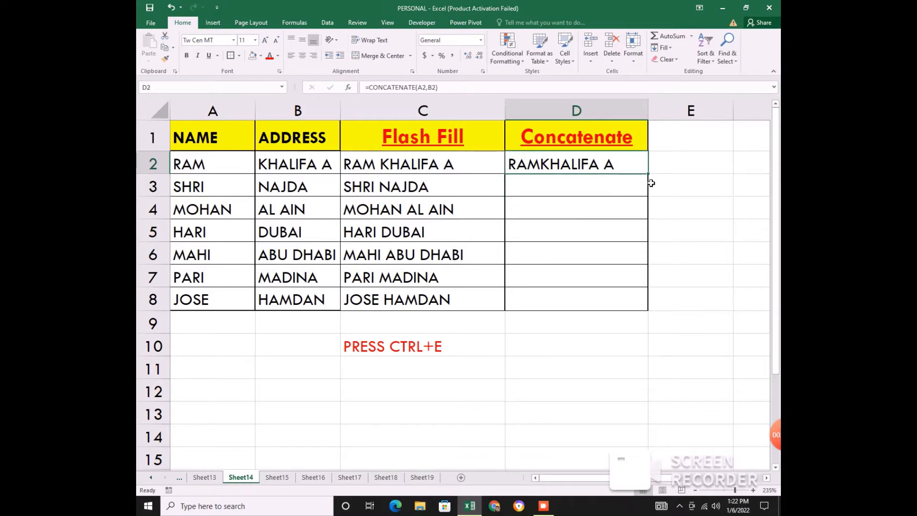
drag(651, 179, 640, 307)
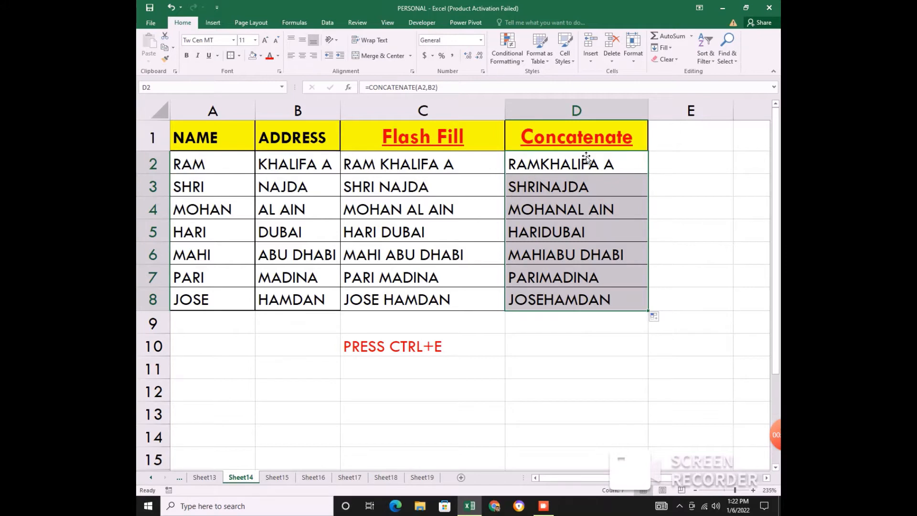
Clear the formulas in D2:D8 of the Concatenate column
click(550, 171)
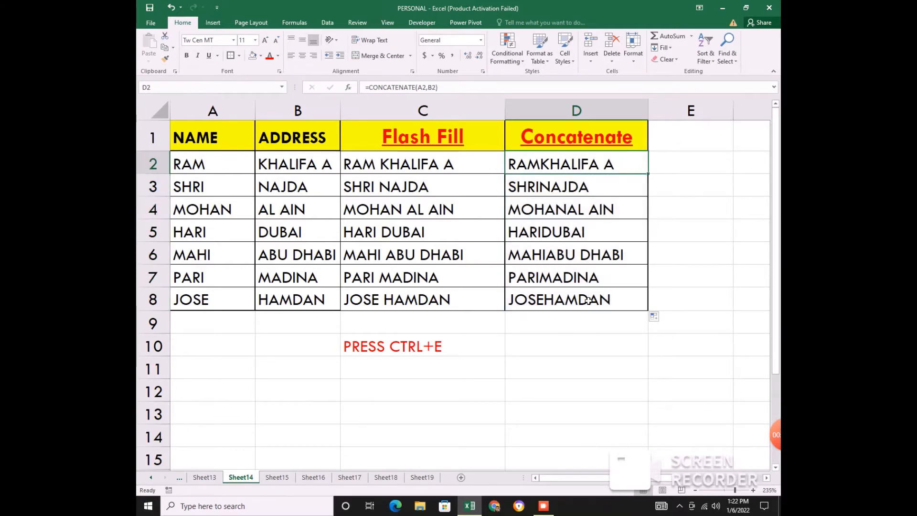
drag(575, 162, 576, 300)
key(Delete)
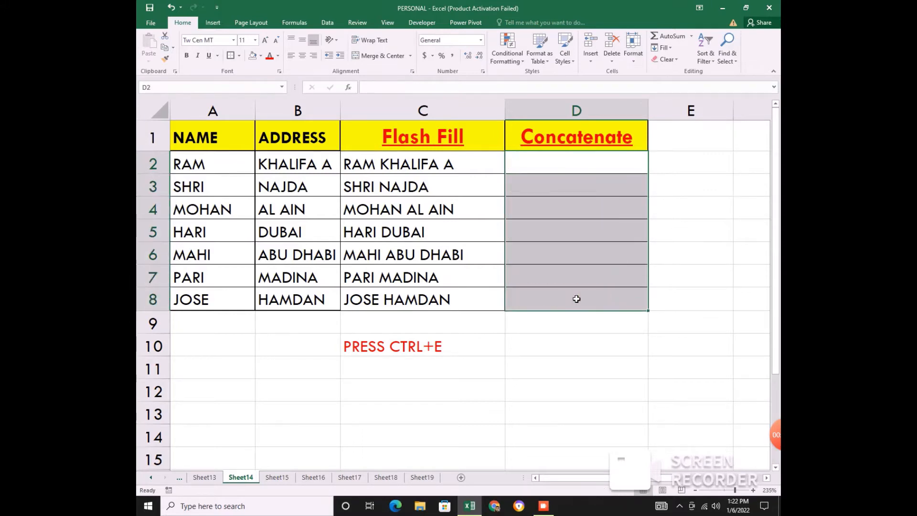
Join the first row's name and address with a space between them by entering =CONCATENATE(A2," ",B2) in D2
click(525, 158)
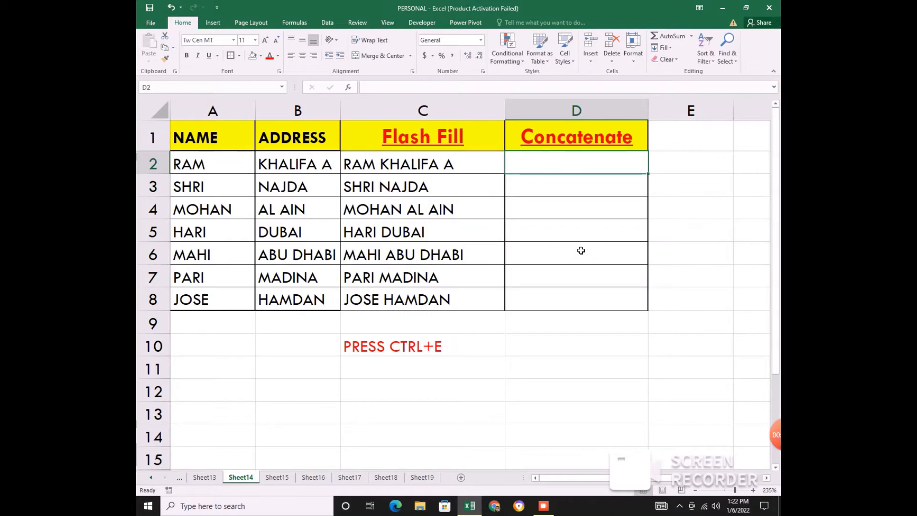
text(=con)
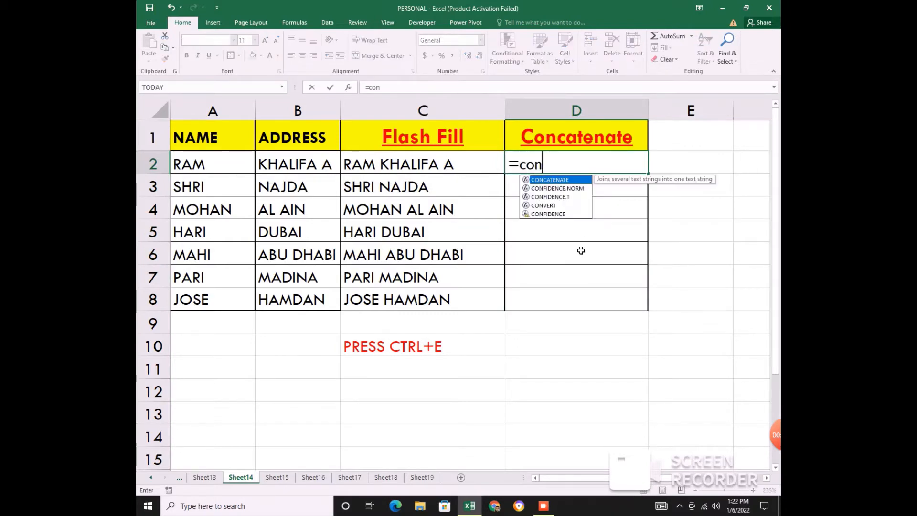
key(Down)
key(Tab)
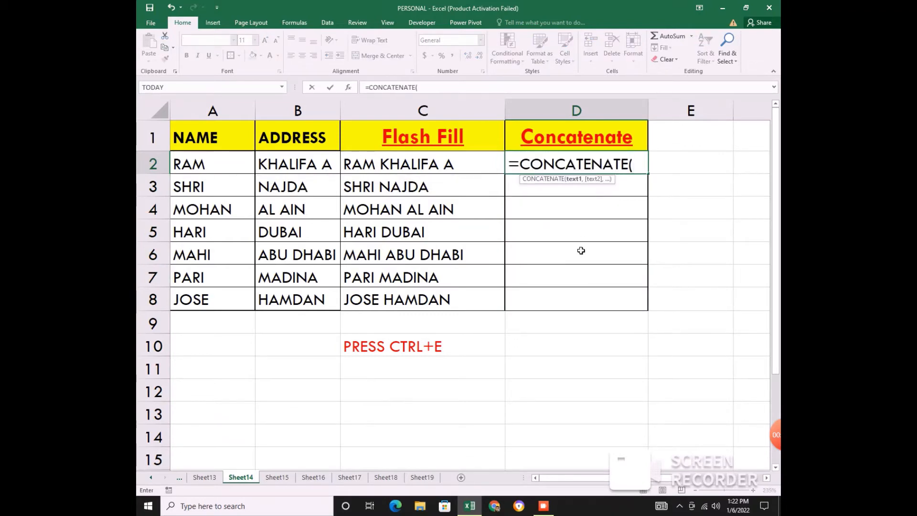
click(218, 163)
text(,)
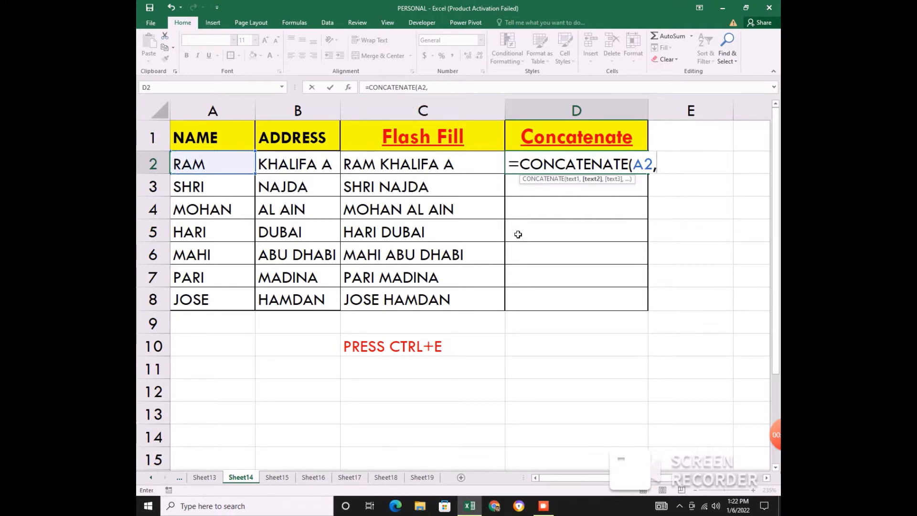
text(" ",)
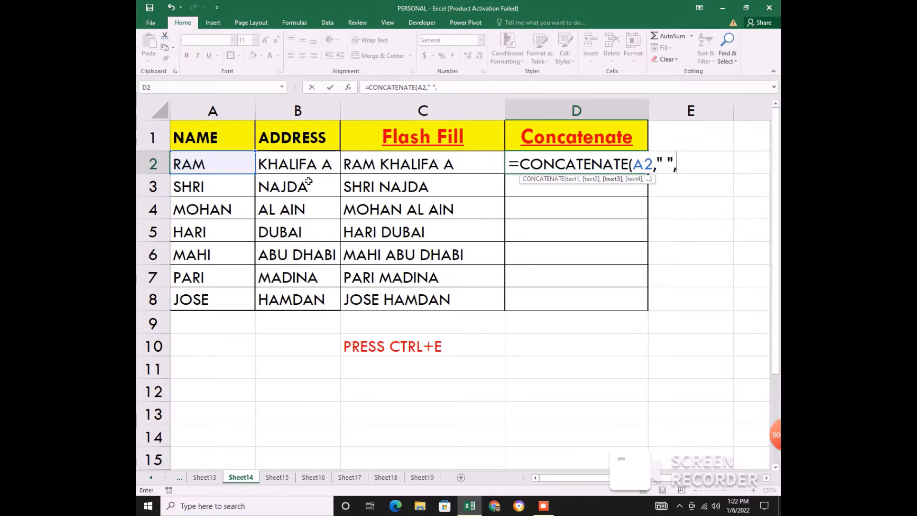
click(327, 168)
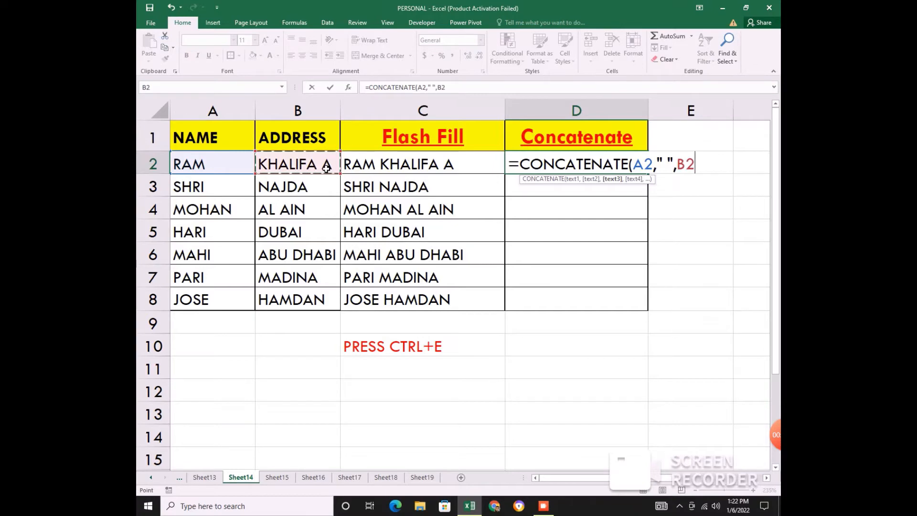
text(0)
key(BackSpace)
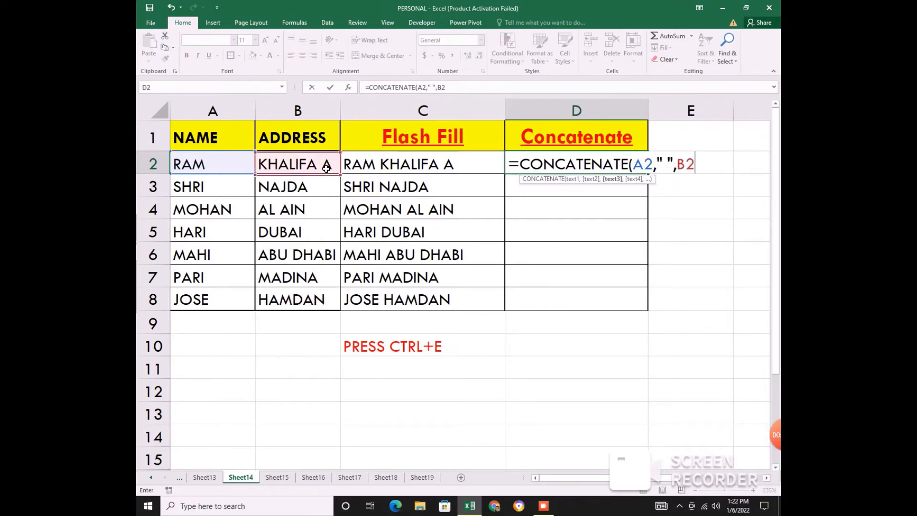
text())
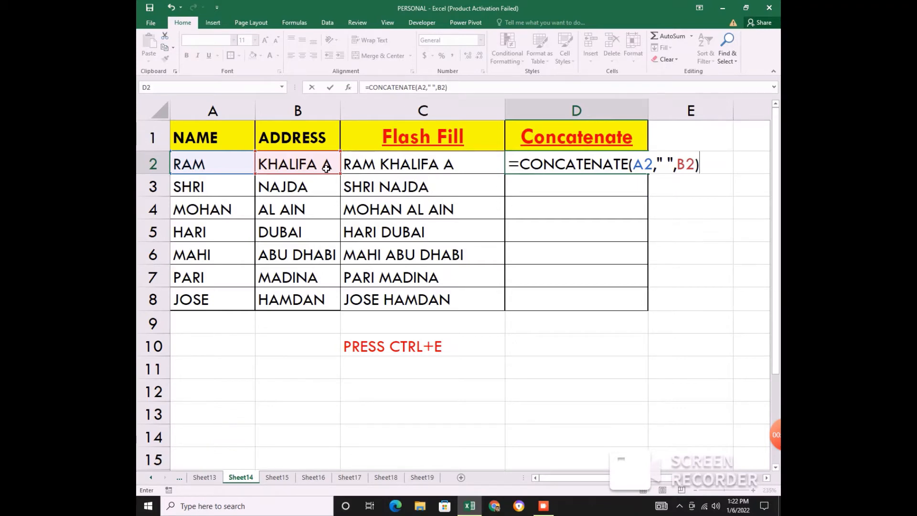
key(Return)
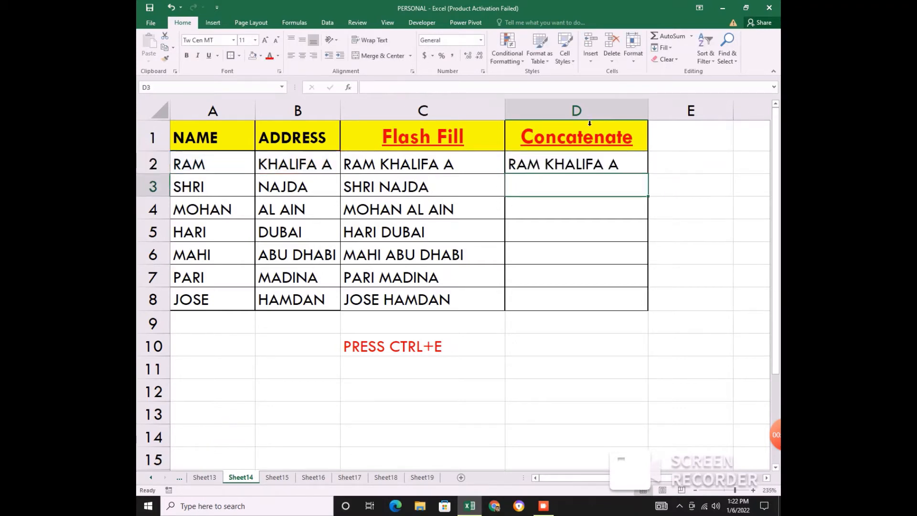
Fill the D2 formula down the Concatenate column through D8
click(416, 164)
click(559, 164)
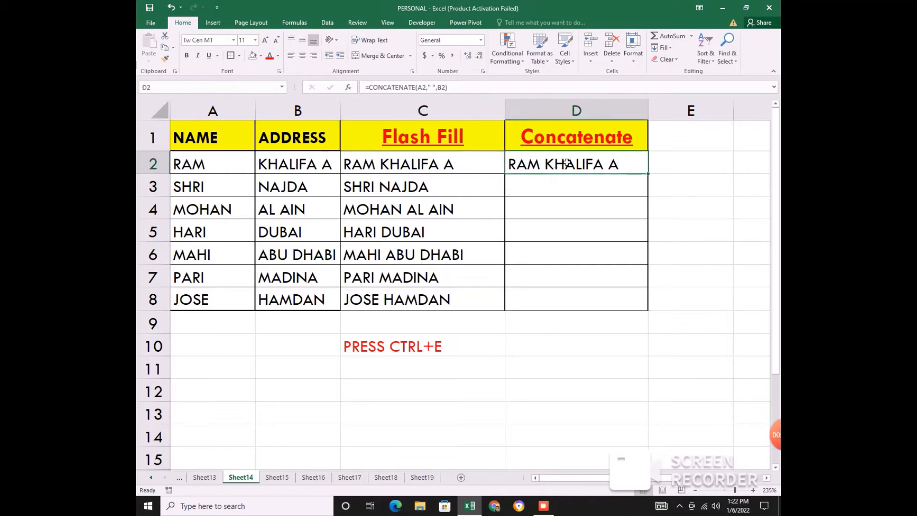
drag(649, 174, 650, 310)
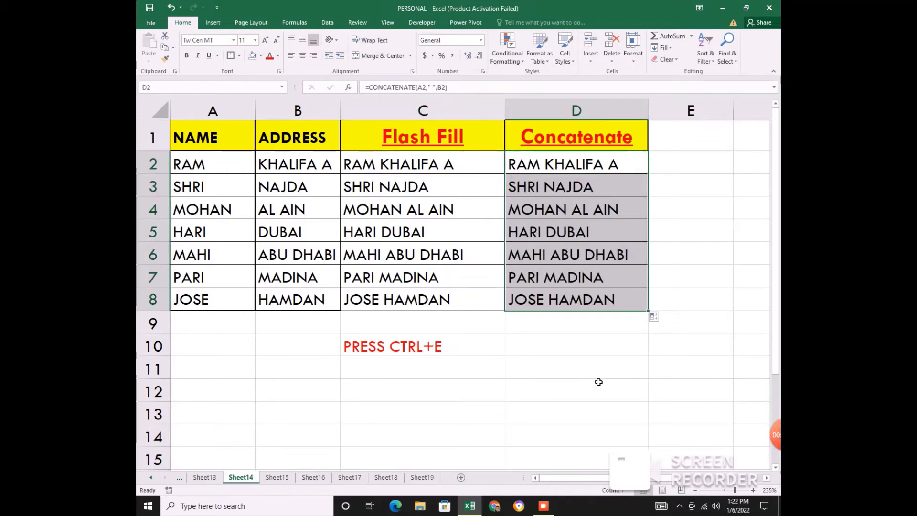
drag(395, 170, 623, 315)
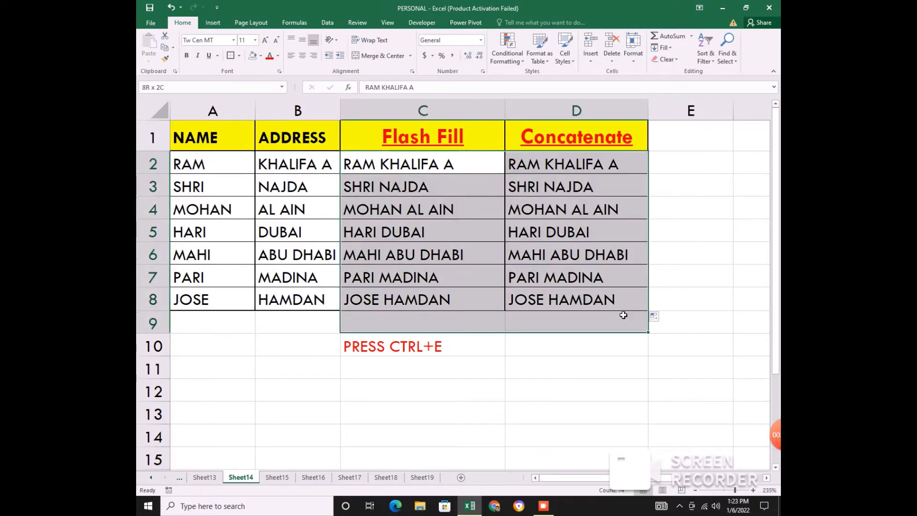
click(547, 392)
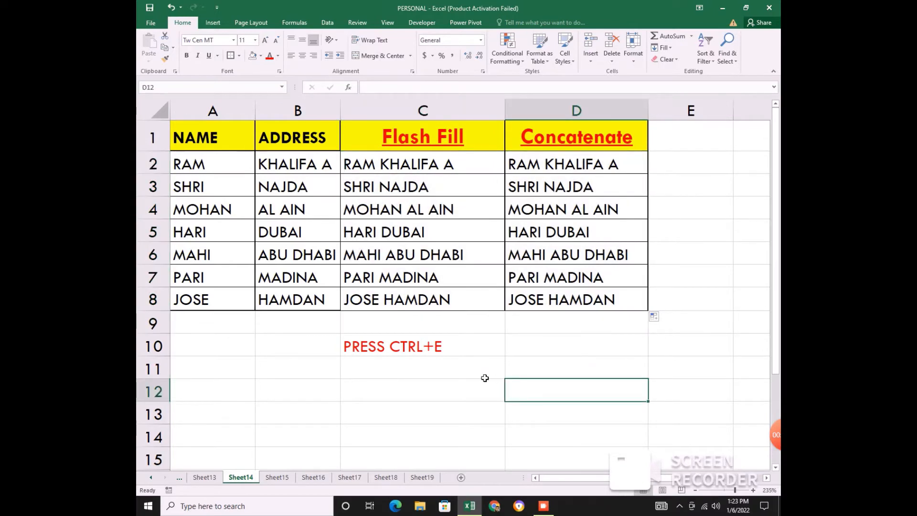
click(545, 165)
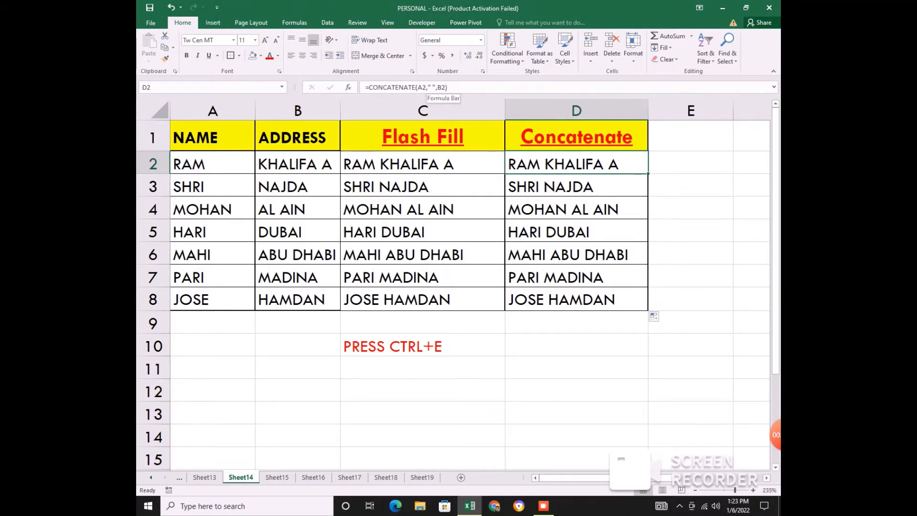
click(432, 88)
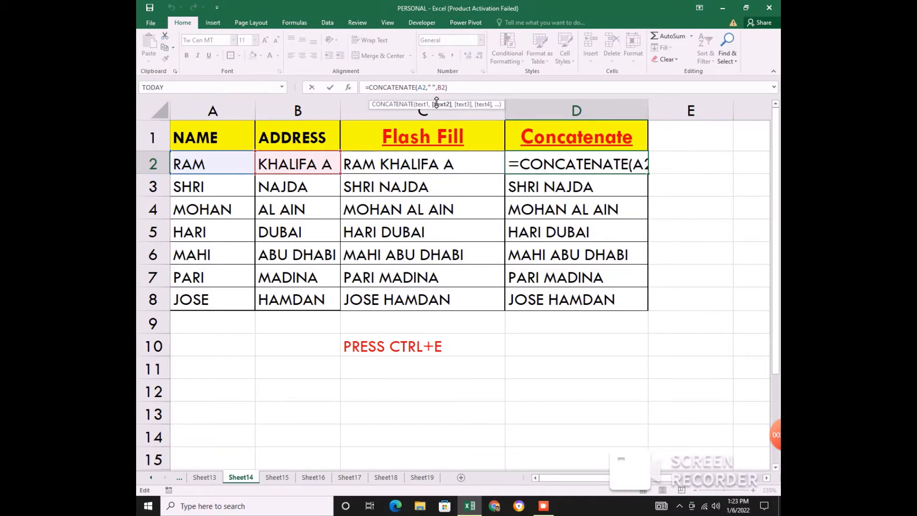
click(595, 284)
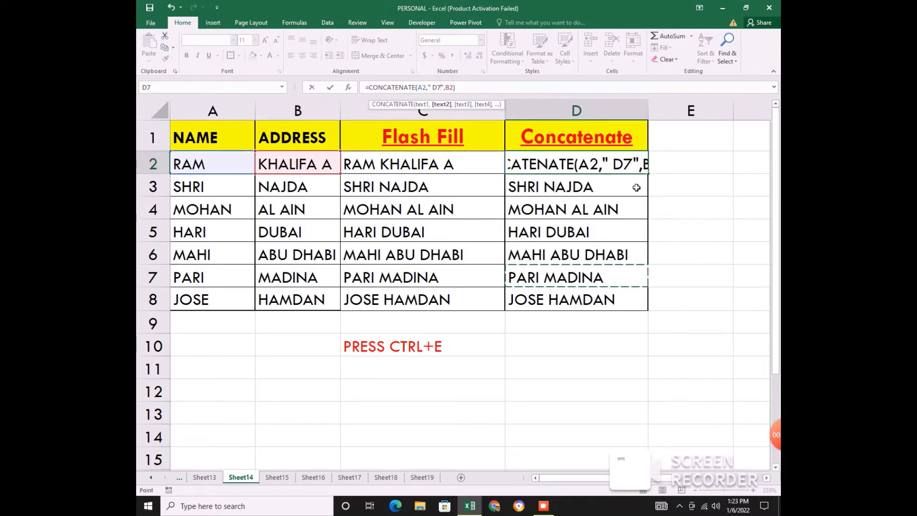
key(Return)
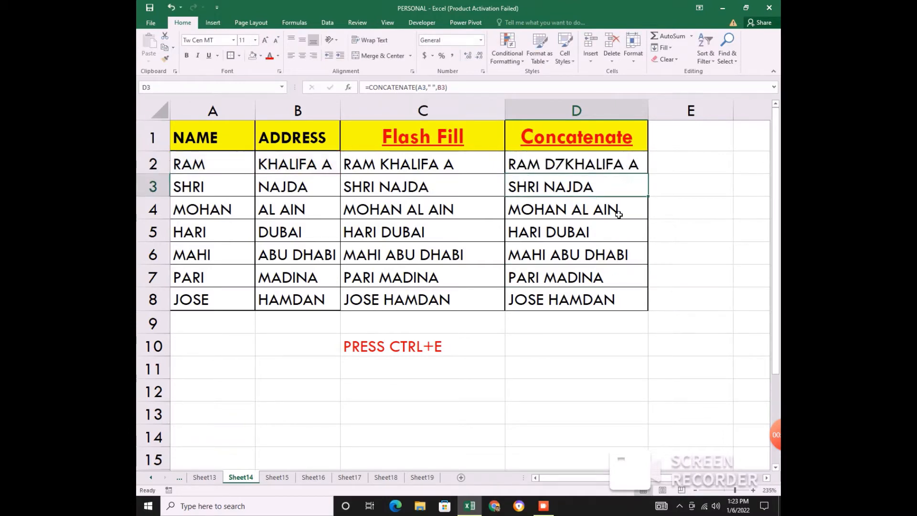
click(597, 167)
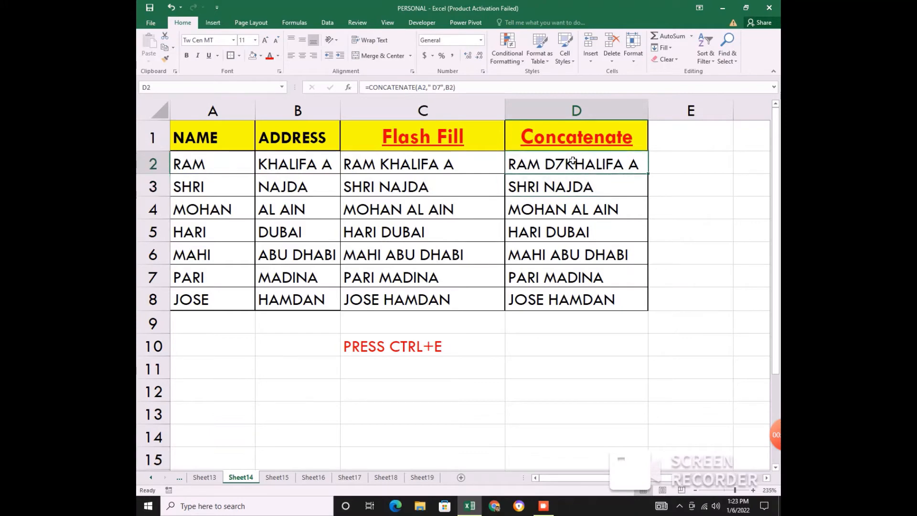
key(ctrl+z)
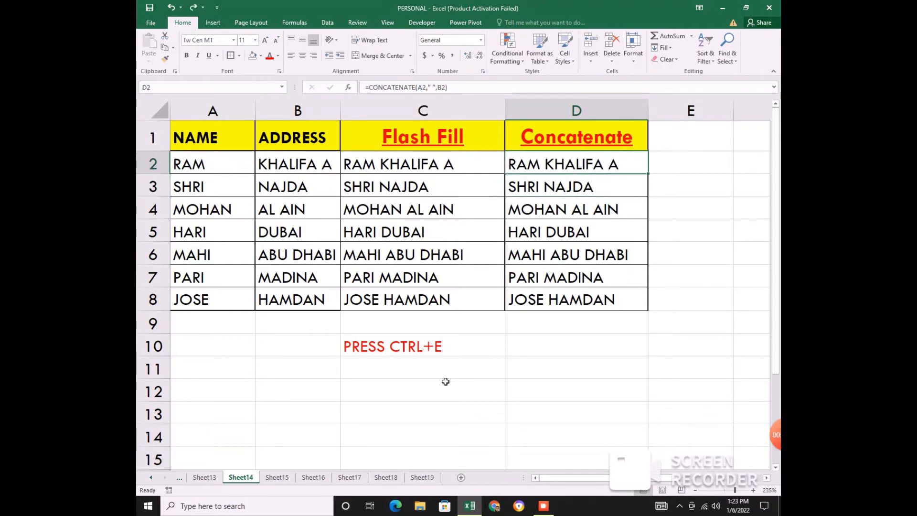
click(429, 370)
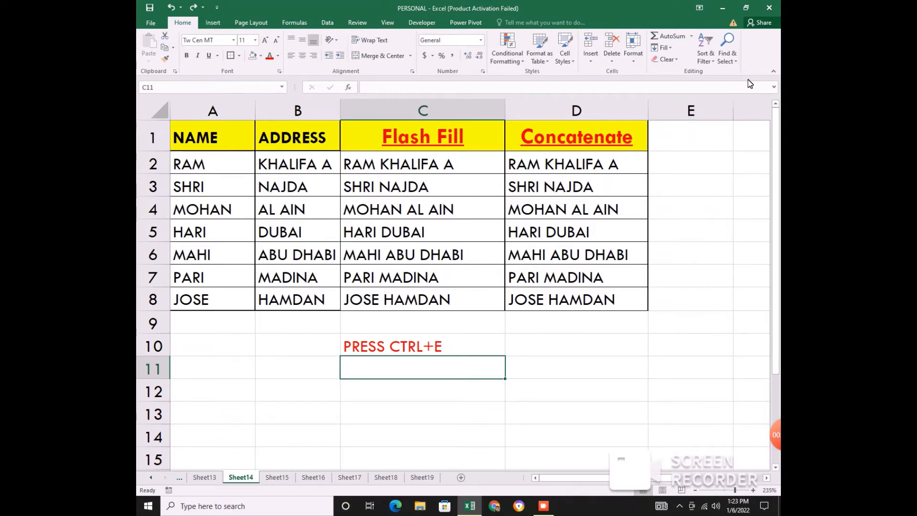
Enter the first record's name alone in E2 and its address alone in F2 as split examples
click(676, 168)
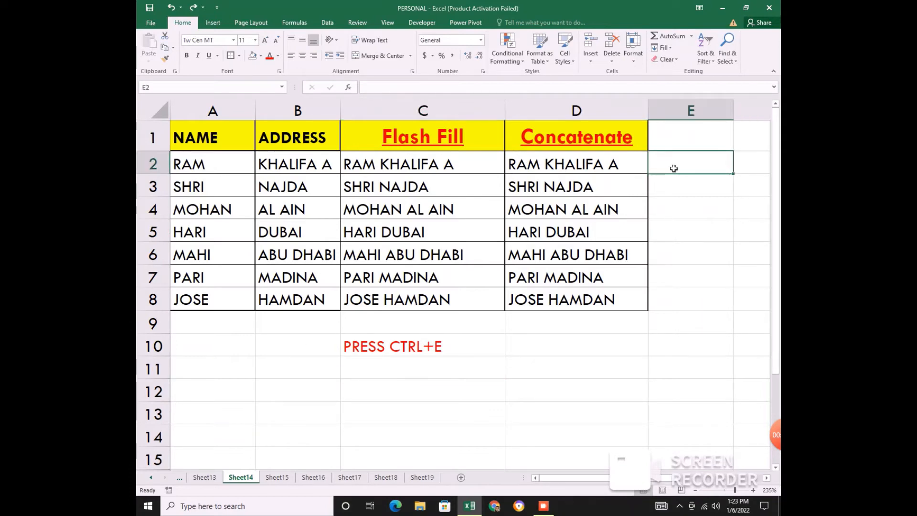
text(=)
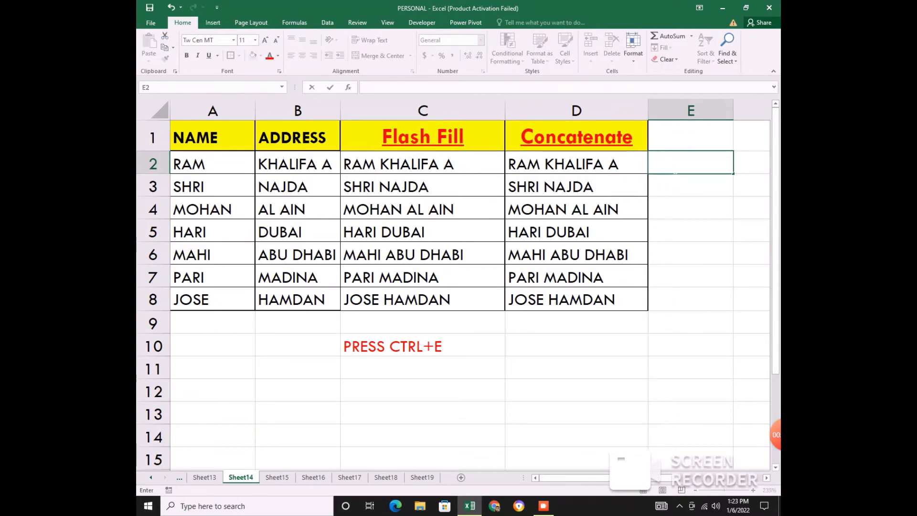
text(ra)
key(BackSpace)
text(RAM)
key(Tab)
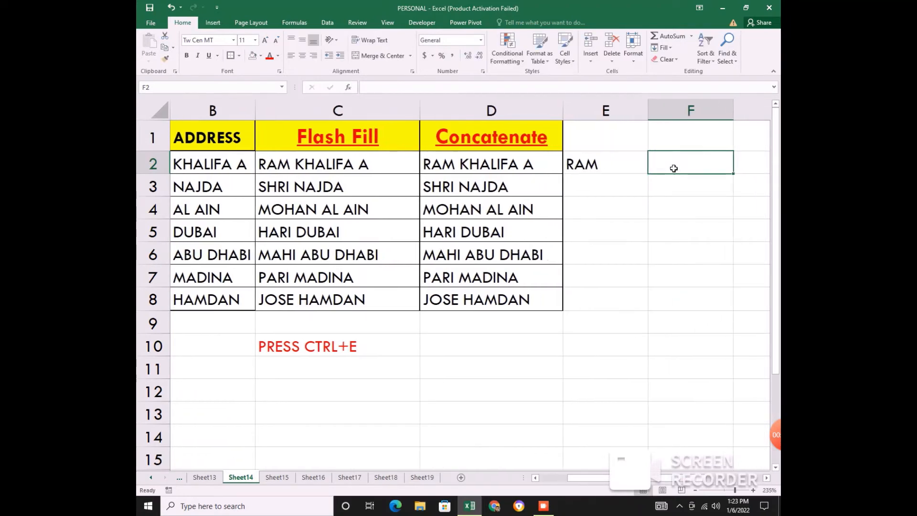
text(KHALIFA)
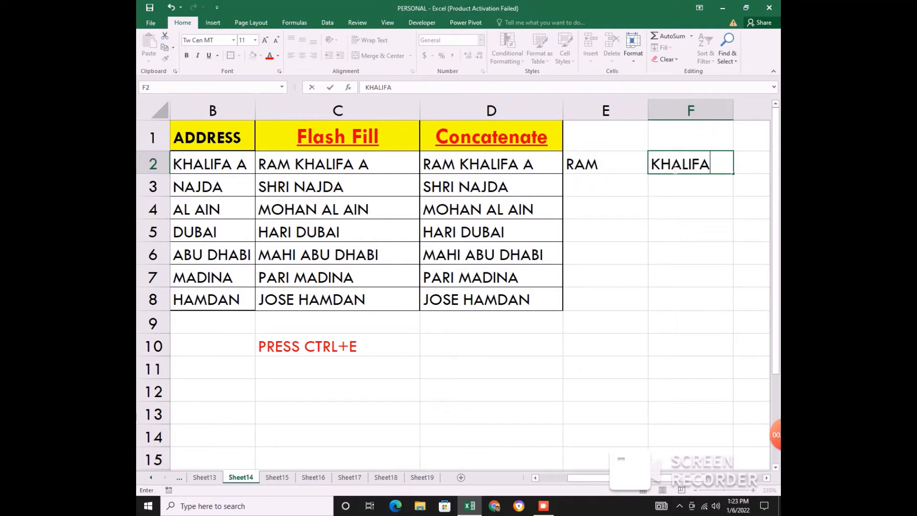
text( A)
key(Return)
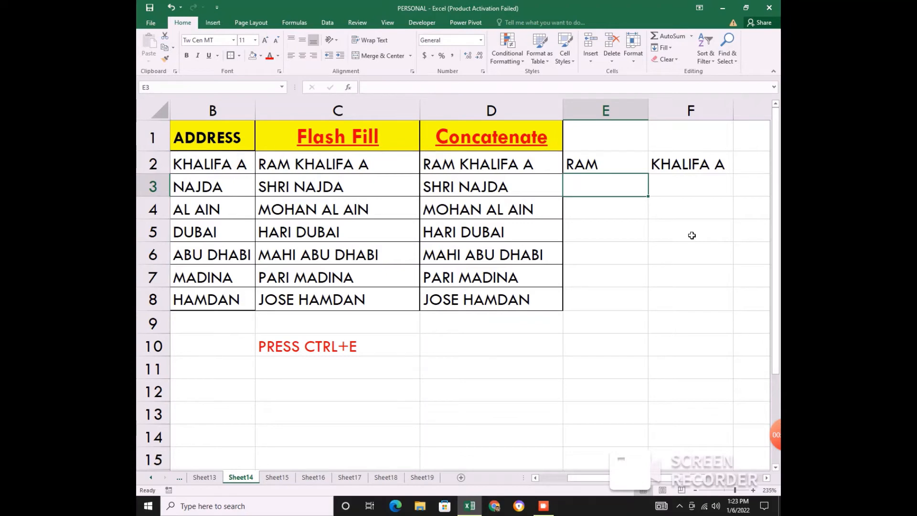
Flash Fill the remaining names in E3:E8 and the remaining addresses in F3:F8
key(ctrl+e)
click(685, 189)
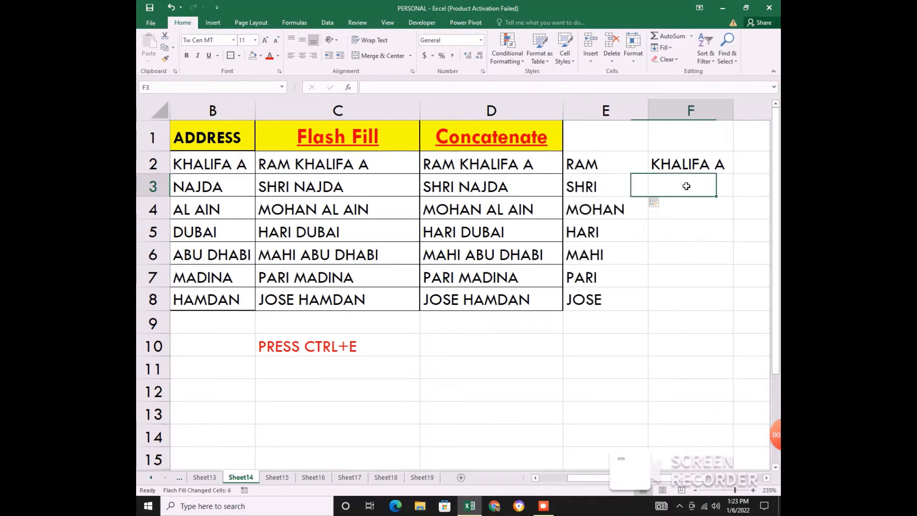
key(ctrl+e)
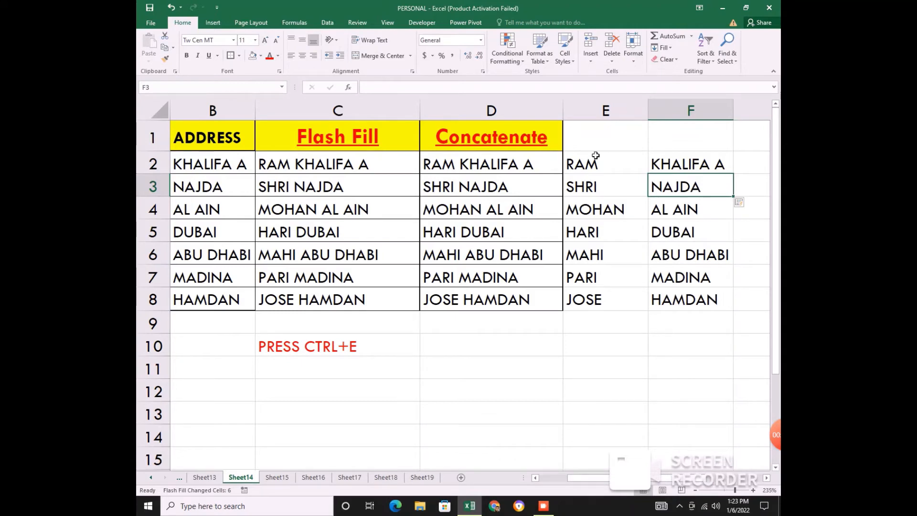
Copy the Flash Fill header from C1 into E1:F1 above the split name and address columns
click(310, 138)
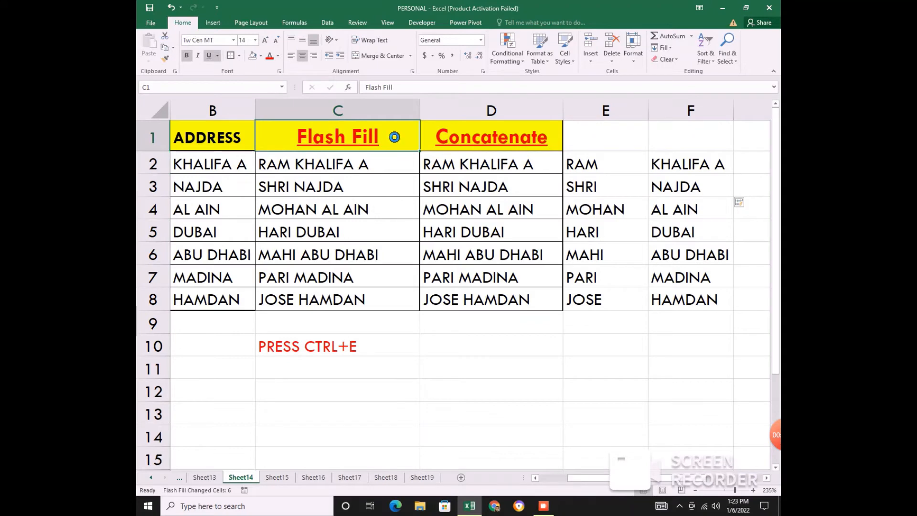
key(ctrl+c)
drag(605, 143, 690, 144)
key(ctrl+v)
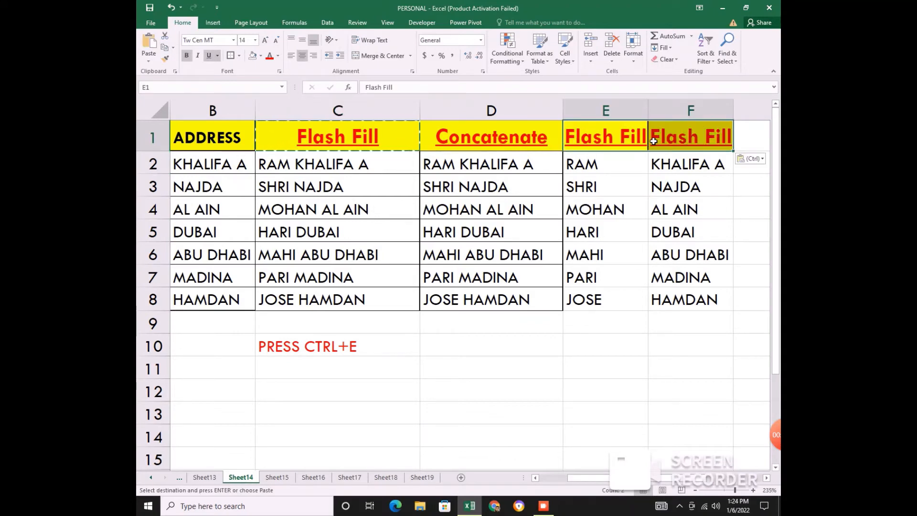
click(641, 319)
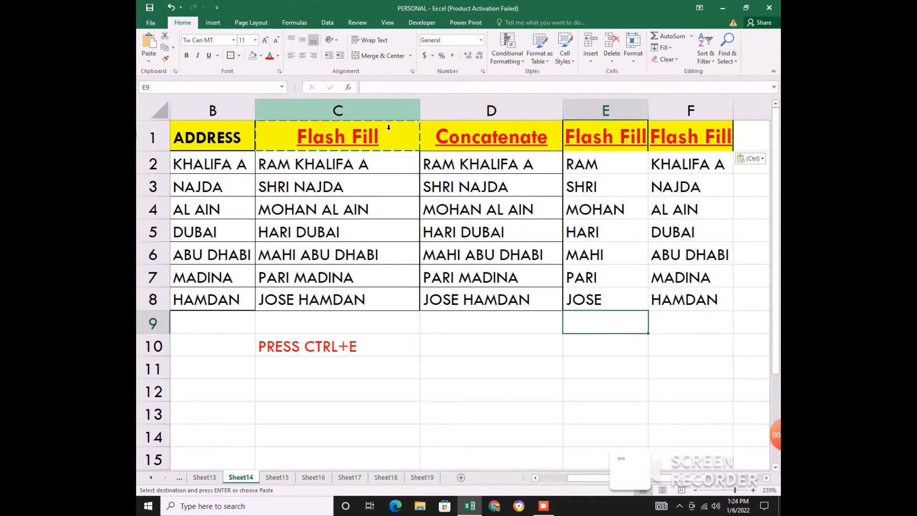
Delete column C, the Flash Fill column holding the combined names and addresses
click(380, 111)
right_click(379, 113)
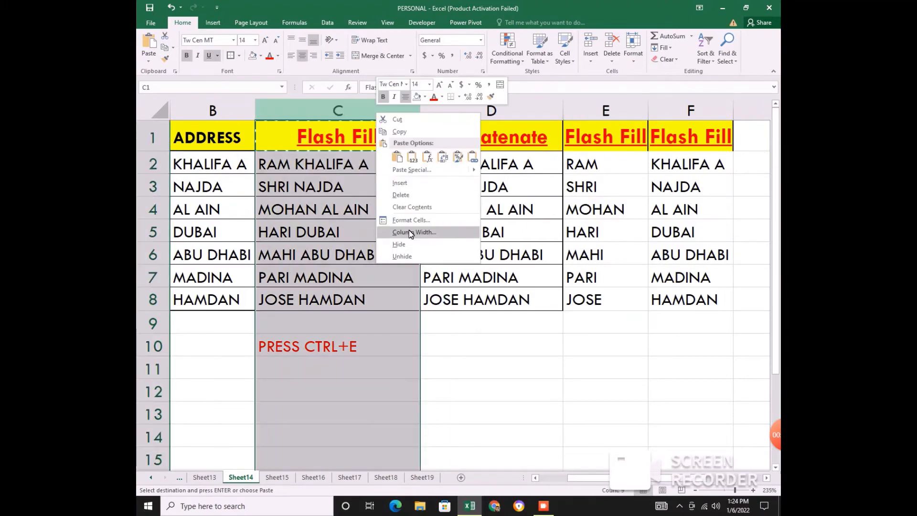
click(401, 194)
click(516, 342)
click(605, 148)
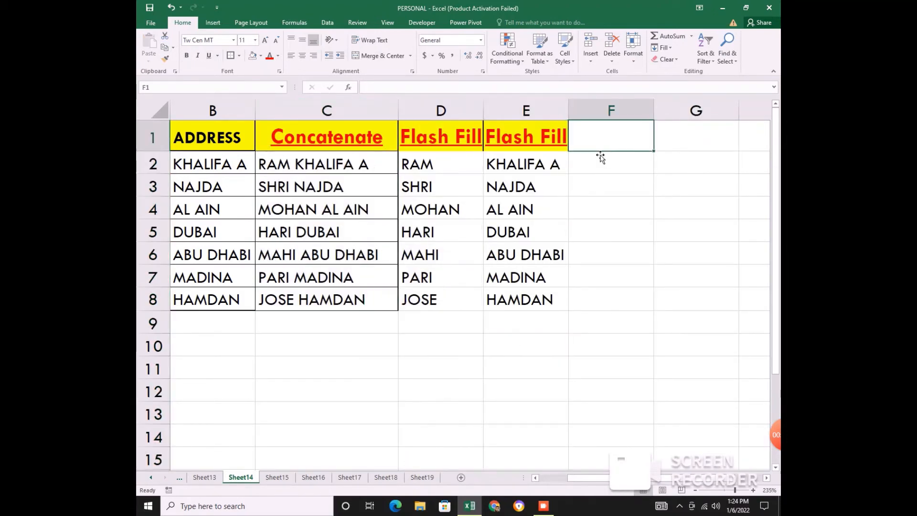
Copy the Concatenate header from C1 into F1 and widen column F for it
click(368, 146)
key(ctrl+c)
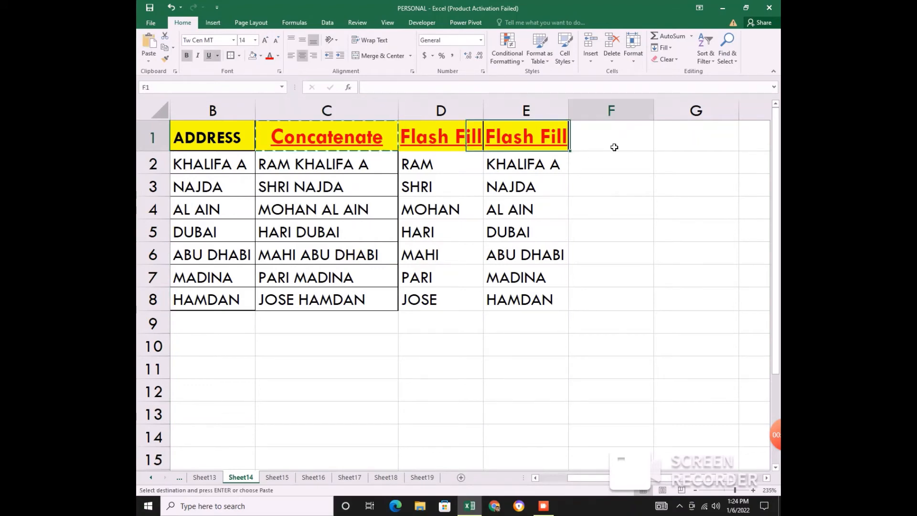
click(611, 146)
key(ctrl+v)
click(609, 253)
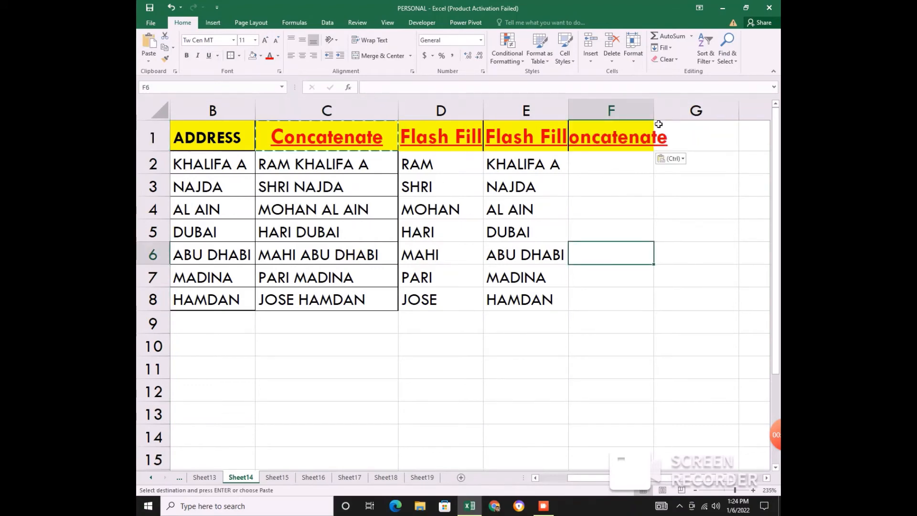
drag(654, 119, 671, 124)
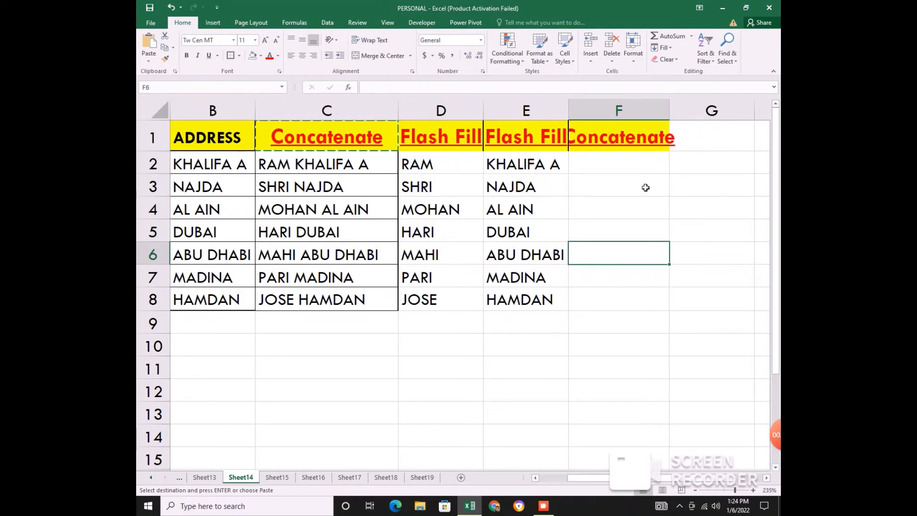
Delete the two Flash Fill columns D:E and widen the remaining second Concatenate column to fit its header
drag(518, 122, 449, 111)
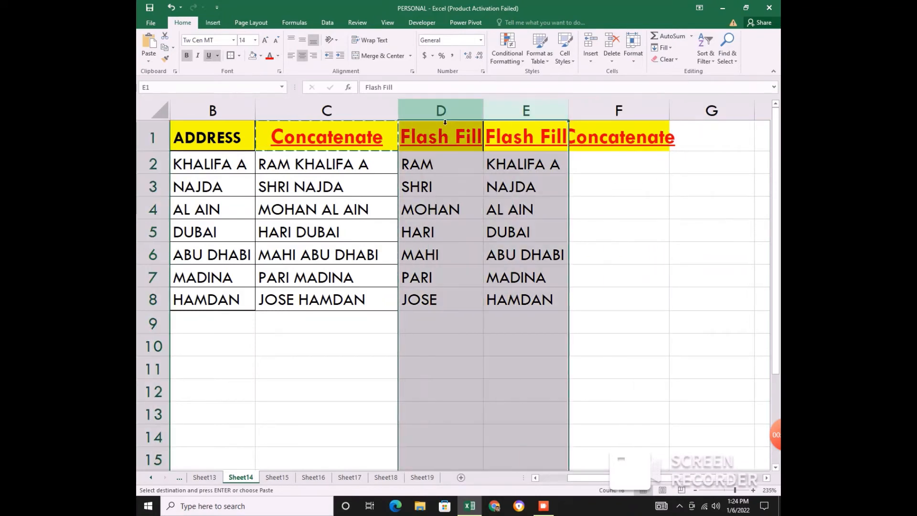
right_click(450, 110)
click(488, 196)
click(454, 255)
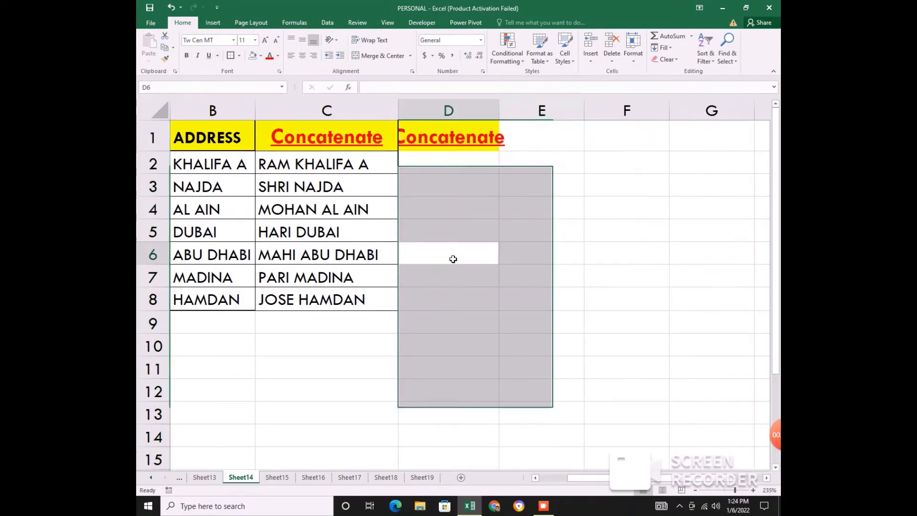
drag(500, 120, 525, 119)
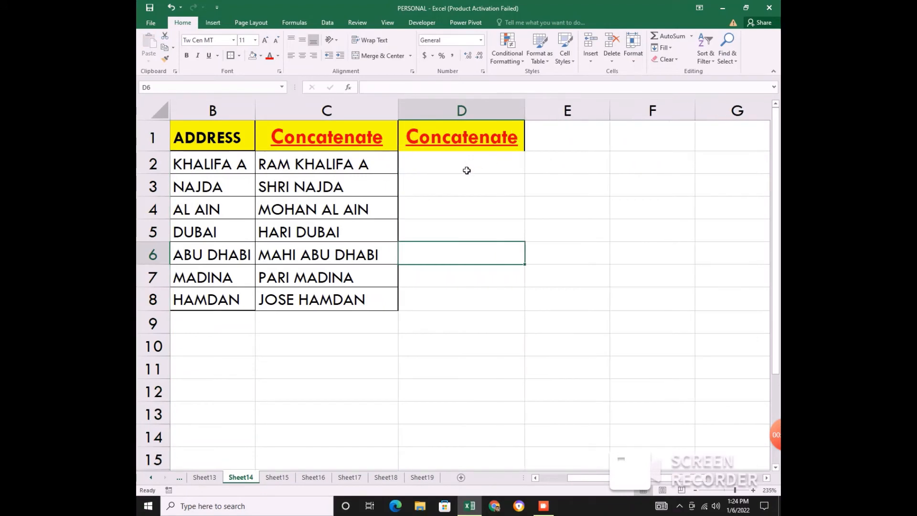
click(467, 170)
click(334, 178)
click(459, 174)
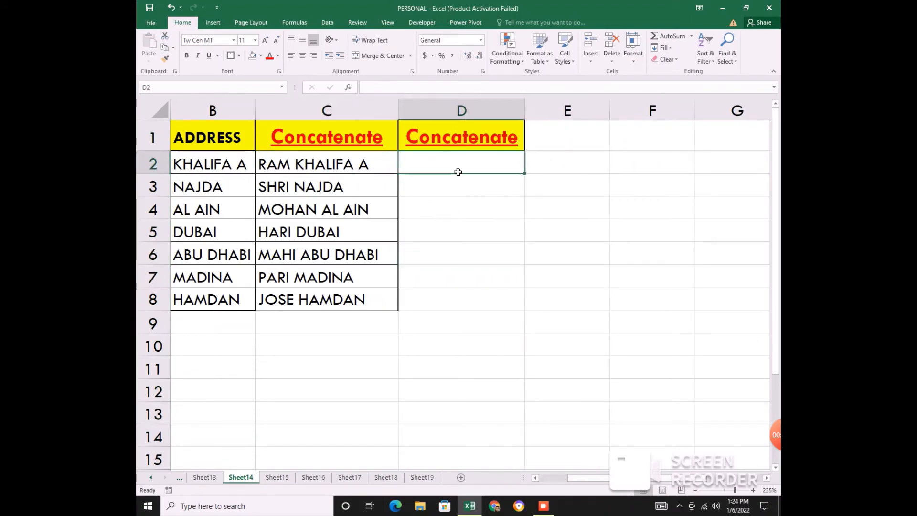
Delete column C, the Concatenate column holding the combined names and addresses
click(326, 110)
right_click(333, 111)
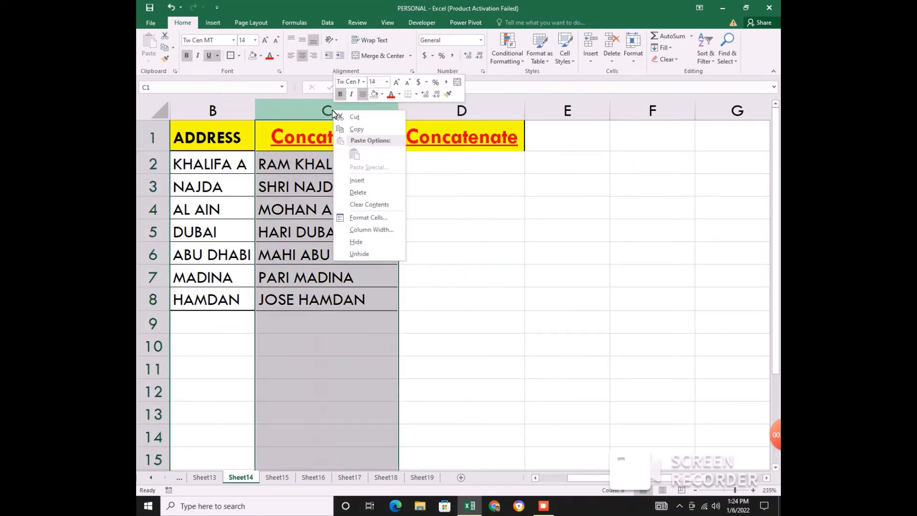
click(382, 192)
click(477, 282)
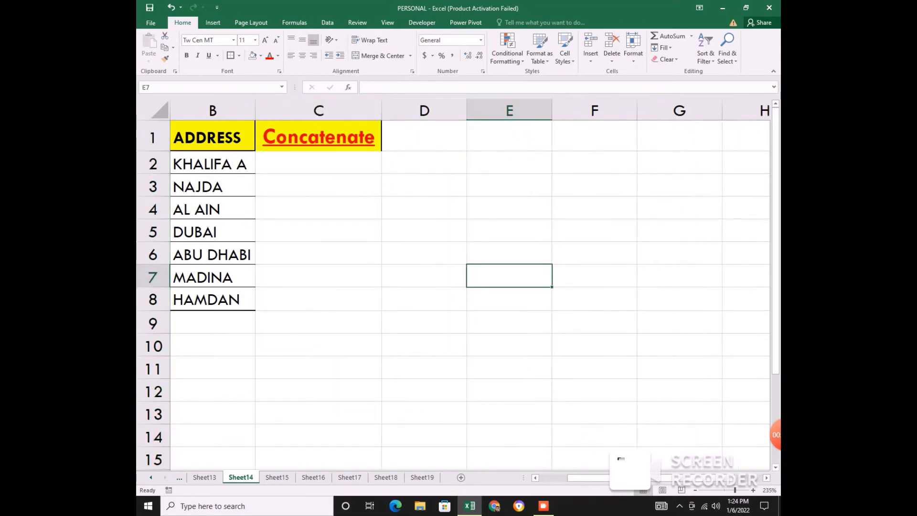
Apply All Borders to the Concatenate column range C1:C8
scroll(467, 457, left, 1)
drag(373, 132, 389, 301)
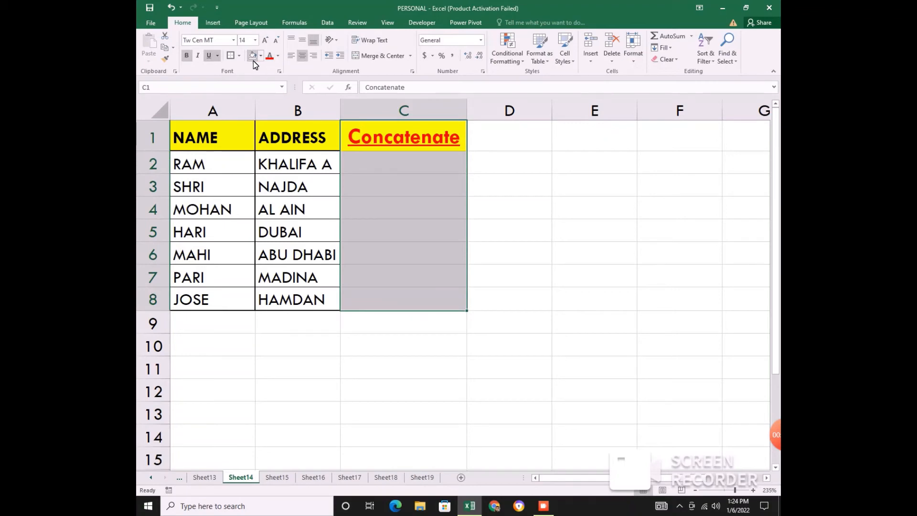
click(239, 55)
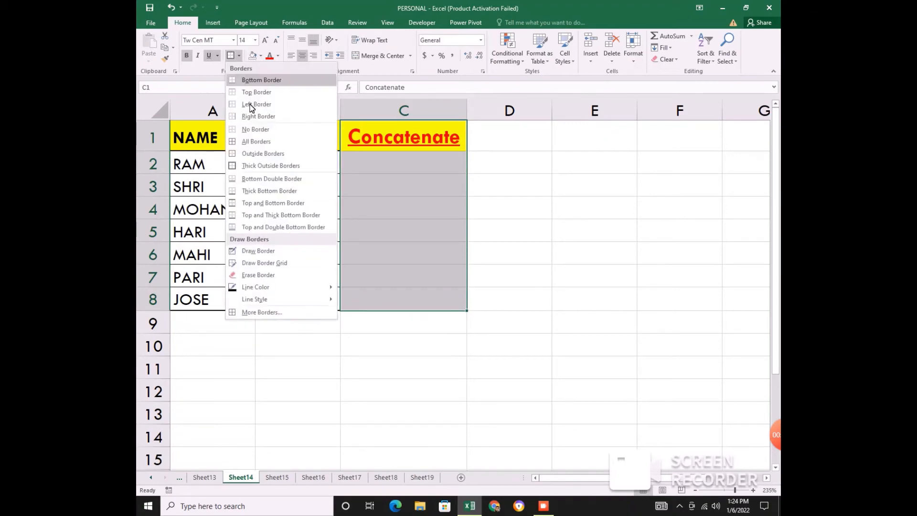
click(251, 141)
click(448, 213)
click(383, 168)
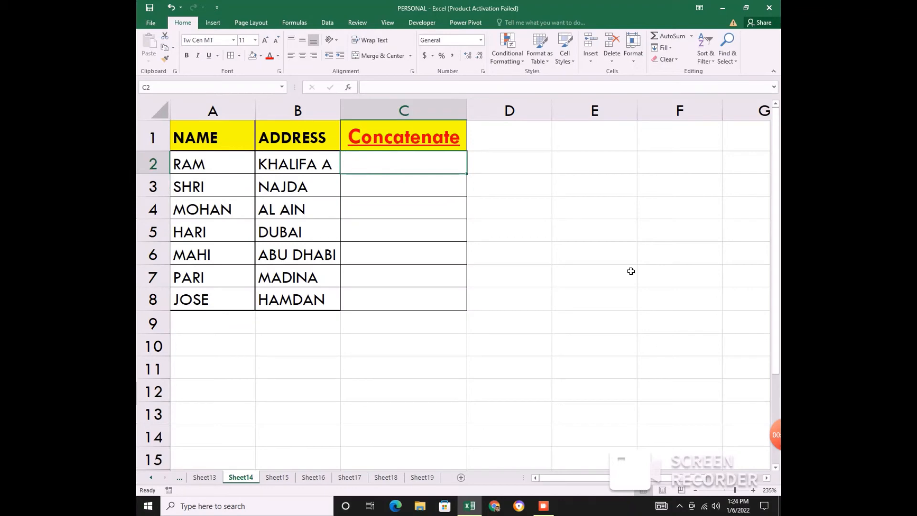
Copy the bordered Concatenate column C1:C8 into D1:D8 and widen column D to fit the header
drag(371, 136, 397, 317)
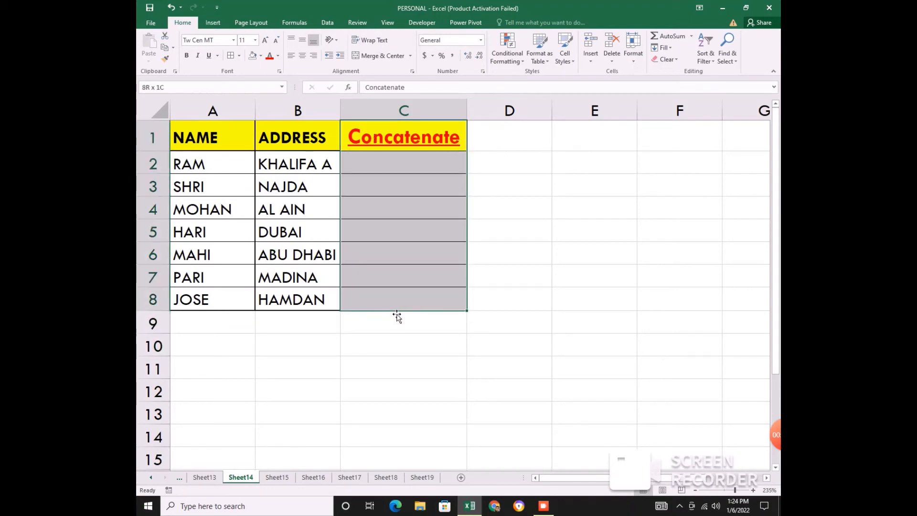
key(ctrl+c)
click(499, 145)
drag(500, 145, 508, 299)
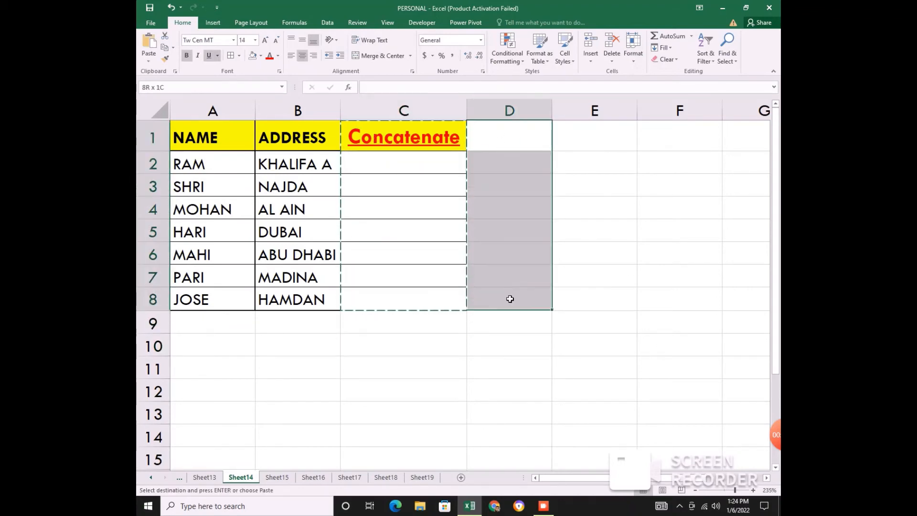
key(ctrl+v)
click(514, 247)
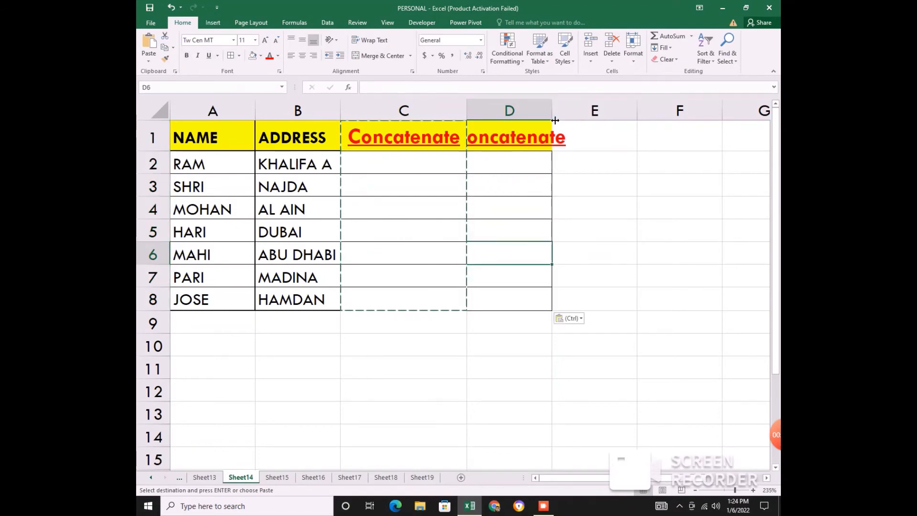
drag(552, 115, 590, 115)
click(524, 163)
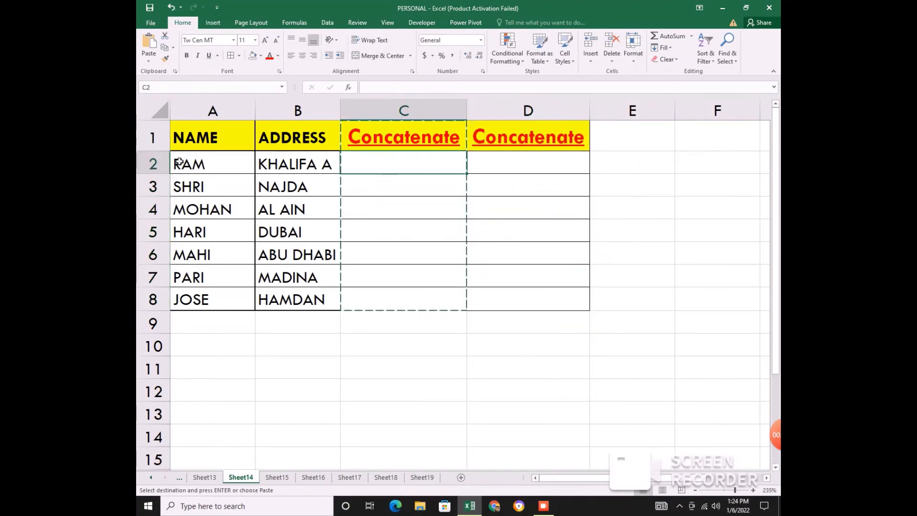
Enter =CONCATENATE(A2," ",B2) in C2 to join the name and address with a space
drag(193, 164, 305, 186)
click(371, 160)
click(504, 169)
click(370, 154)
text(=C)
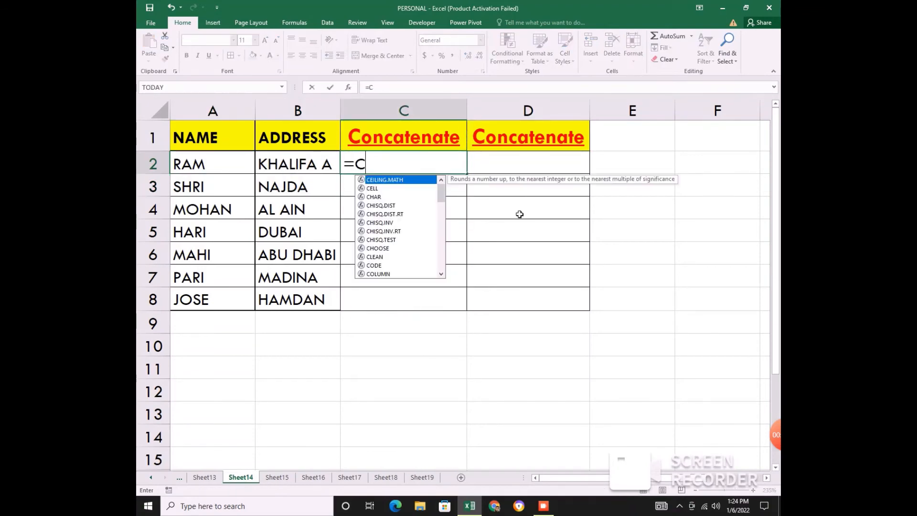
text(ON)
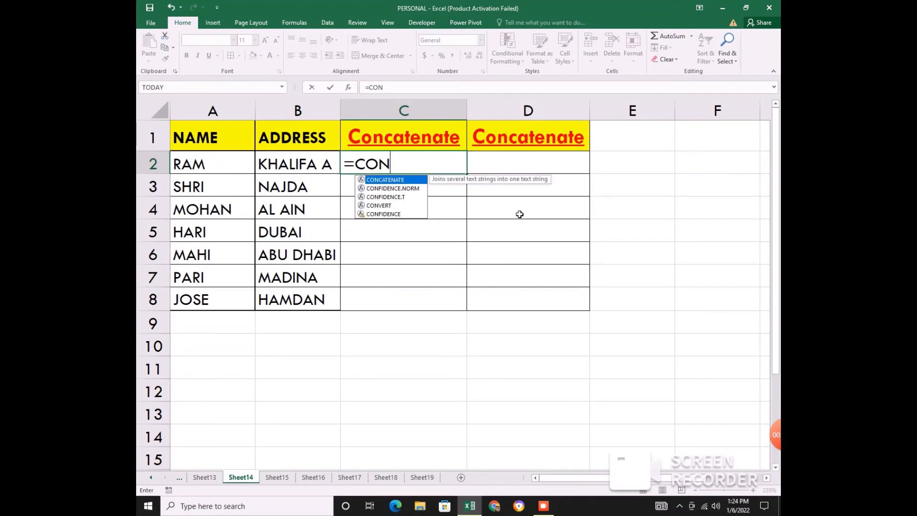
key(Tab)
click(226, 167)
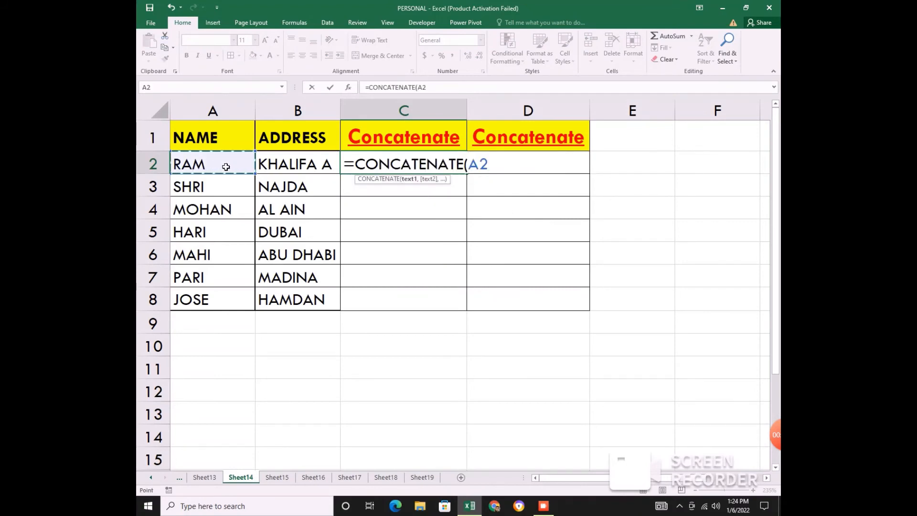
text(,)
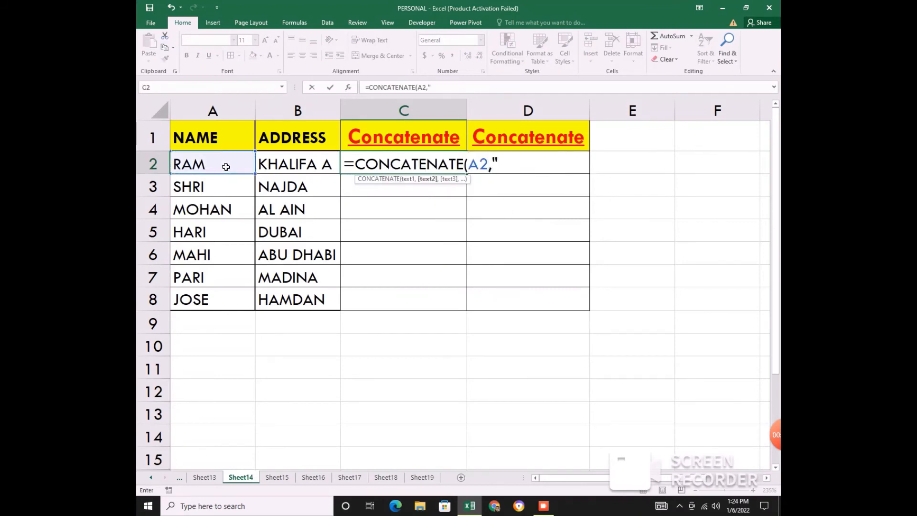
text(" ",)
click(281, 162)
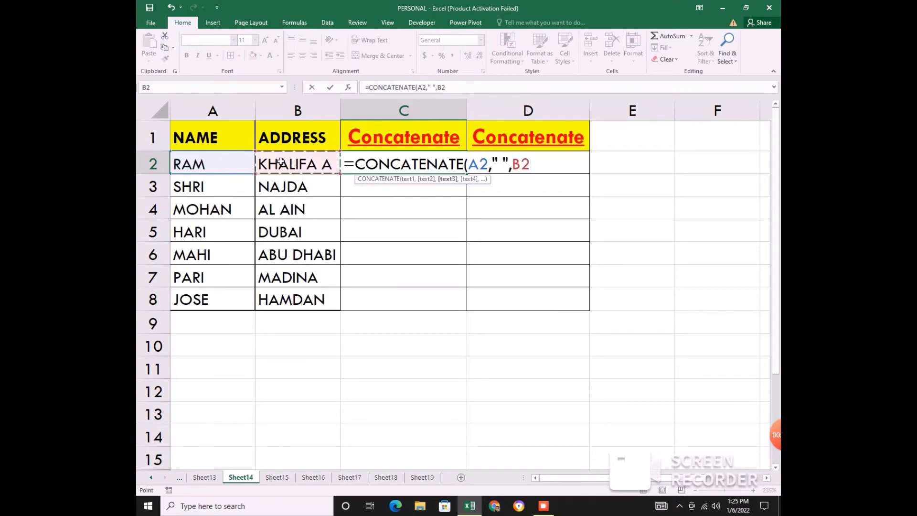
text())
key(Return)
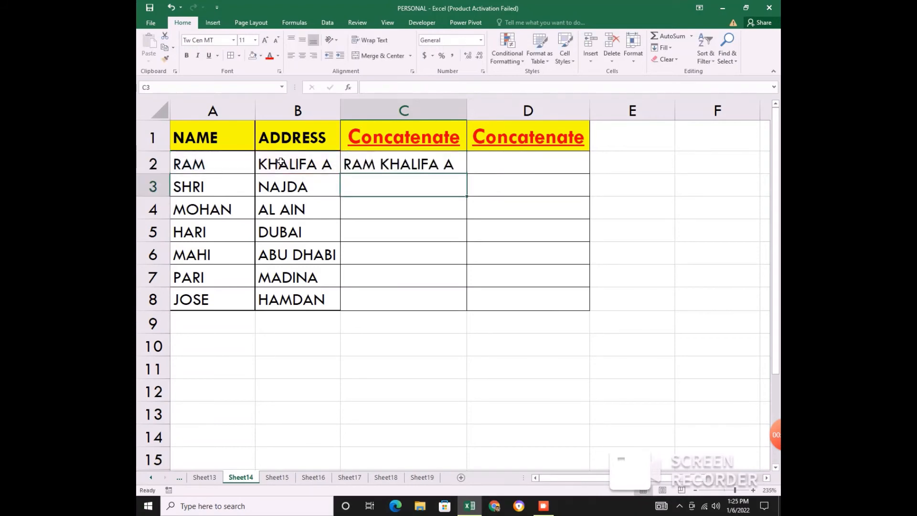
Fill the CONCATENATE formula from C2 down to C8
click(455, 169)
drag(467, 174, 466, 303)
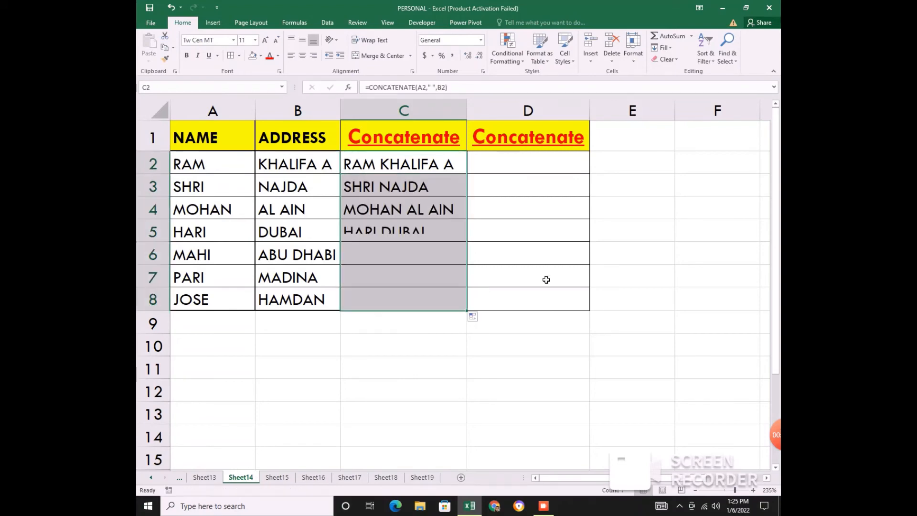
click(550, 280)
Try to separate the combined text by entering =CONCATENATE(C2,"",) in D2
click(499, 164)
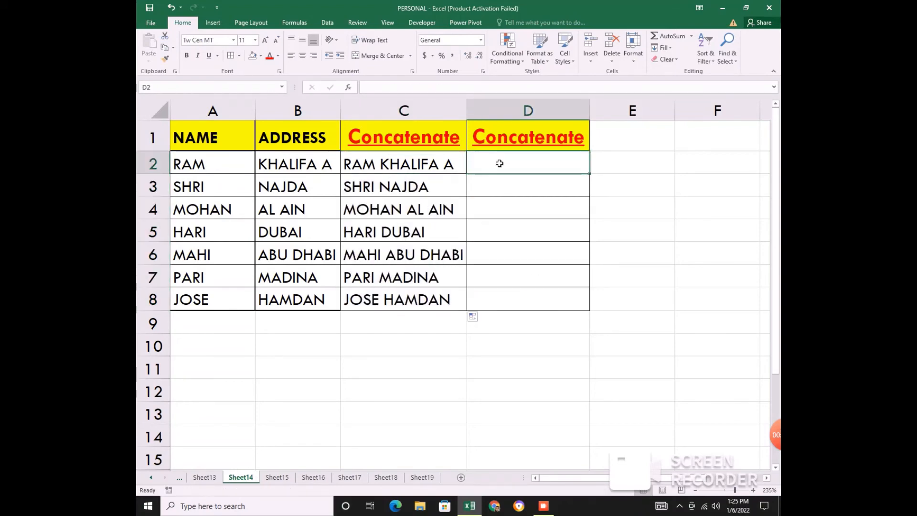
text(=CO)
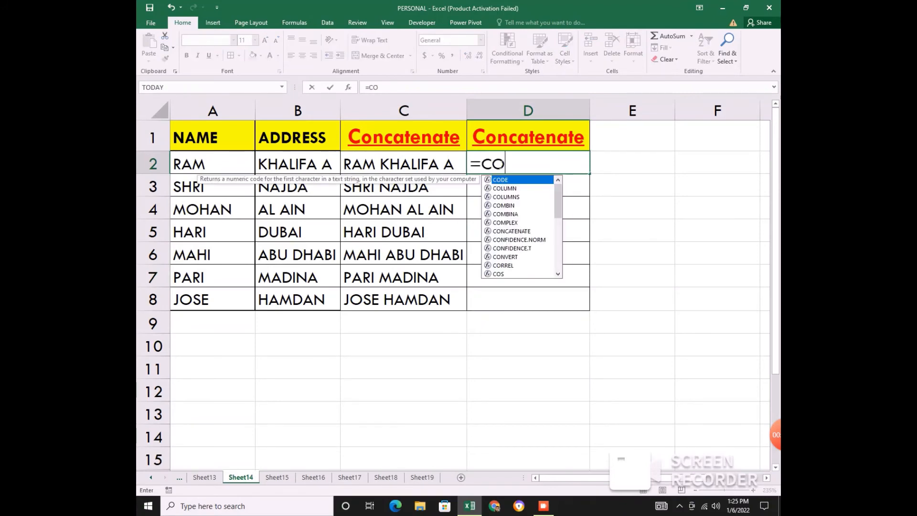
text(N)
key(Tab)
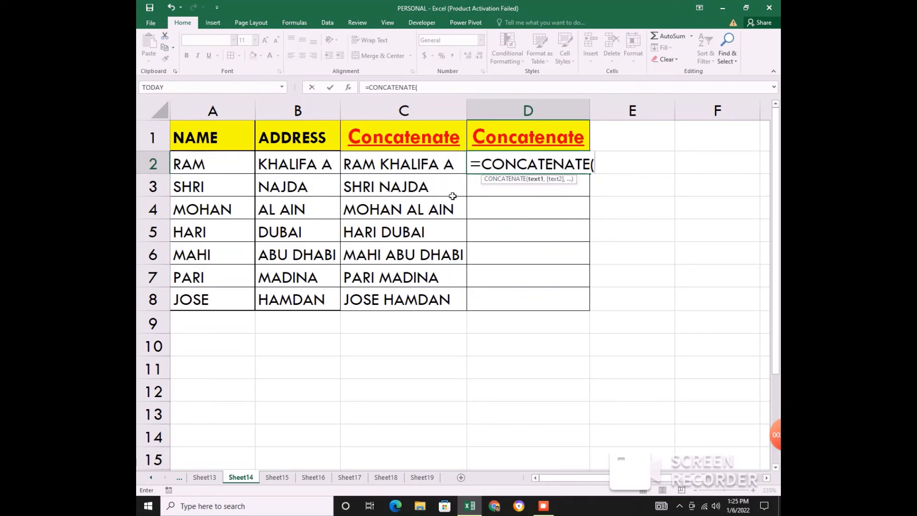
click(371, 165)
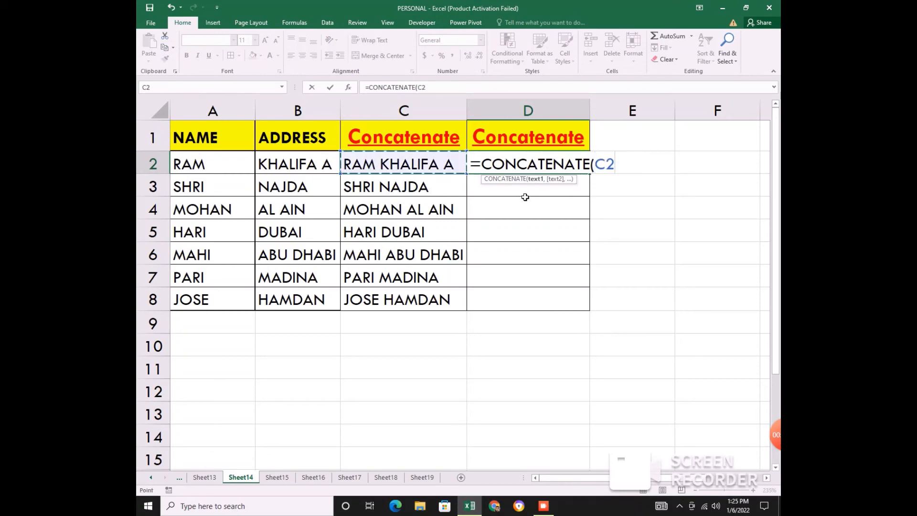
text(,)
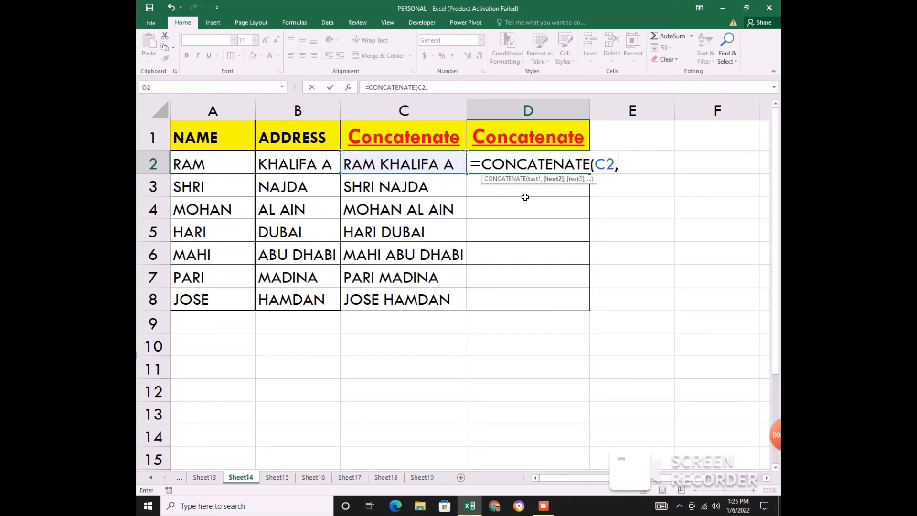
text(""<)
key(BackSpace)
key(BackSpace)
text(,))
key(Return)
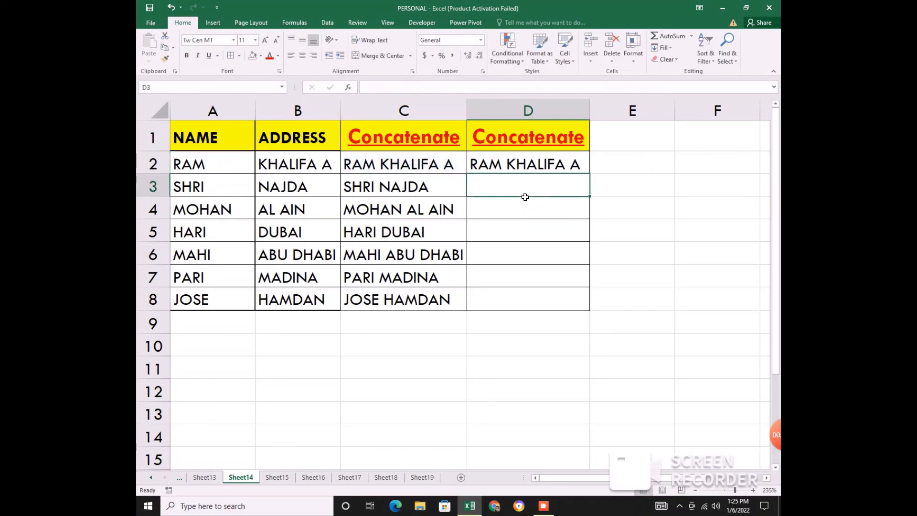
click(529, 172)
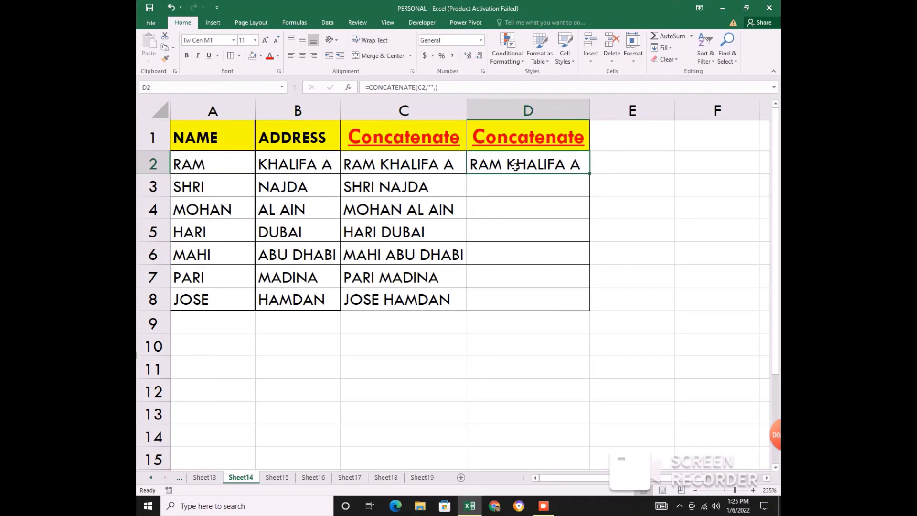
drag(422, 168, 438, 304)
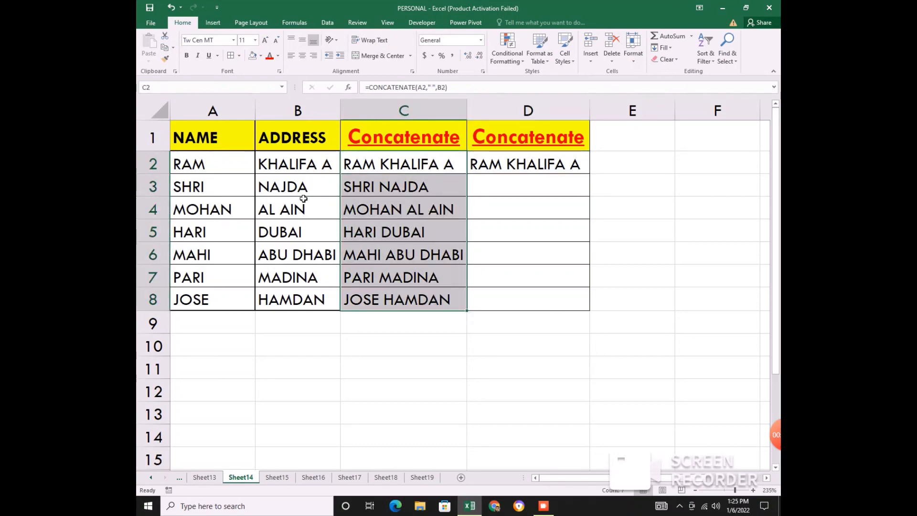
drag(208, 168, 306, 299)
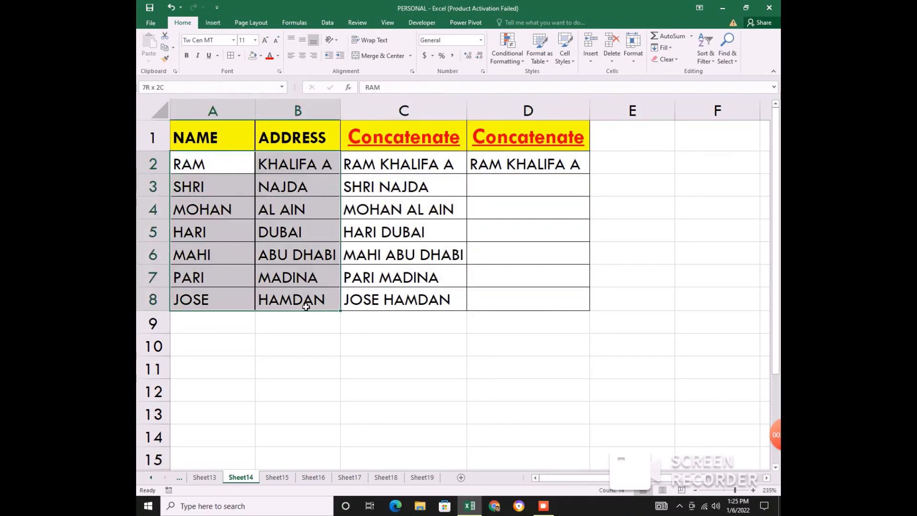
click(439, 172)
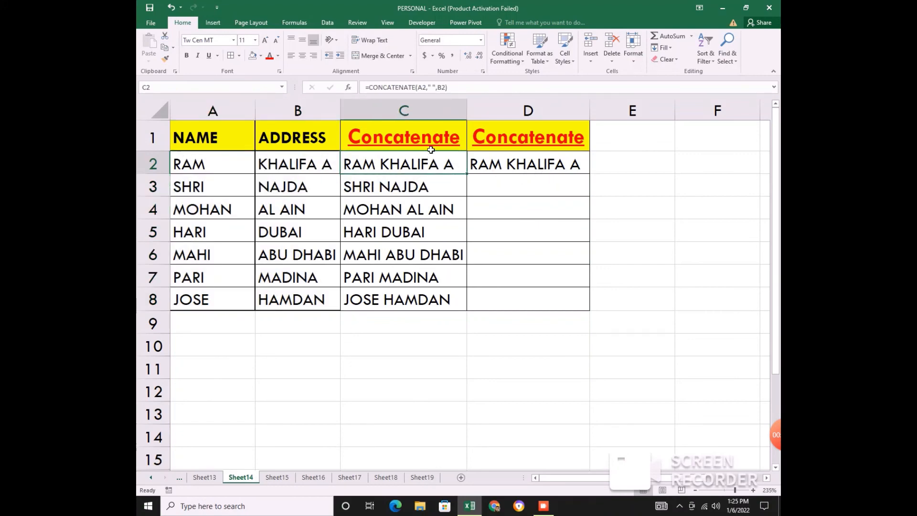
Delete both Concatenate columns, D and C, leaving only the name and address columns
click(509, 115)
right_click(509, 116)
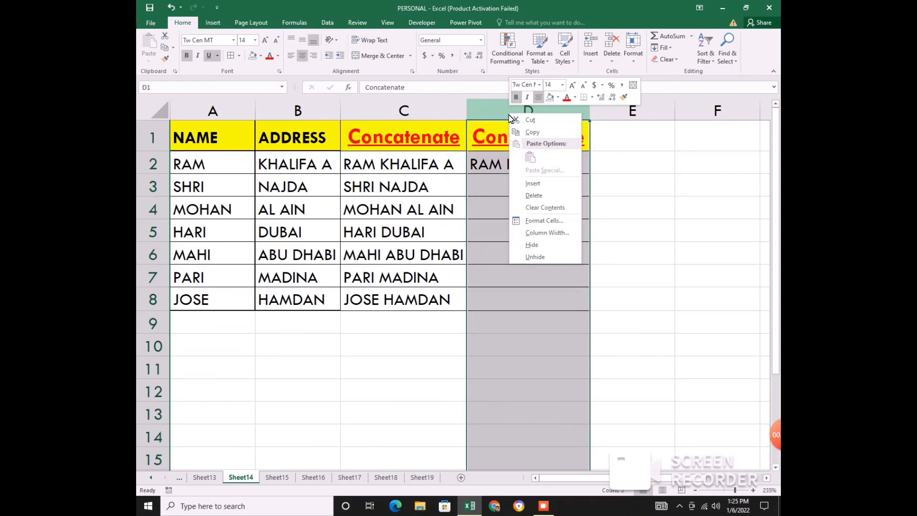
click(534, 195)
click(403, 114)
right_click(402, 114)
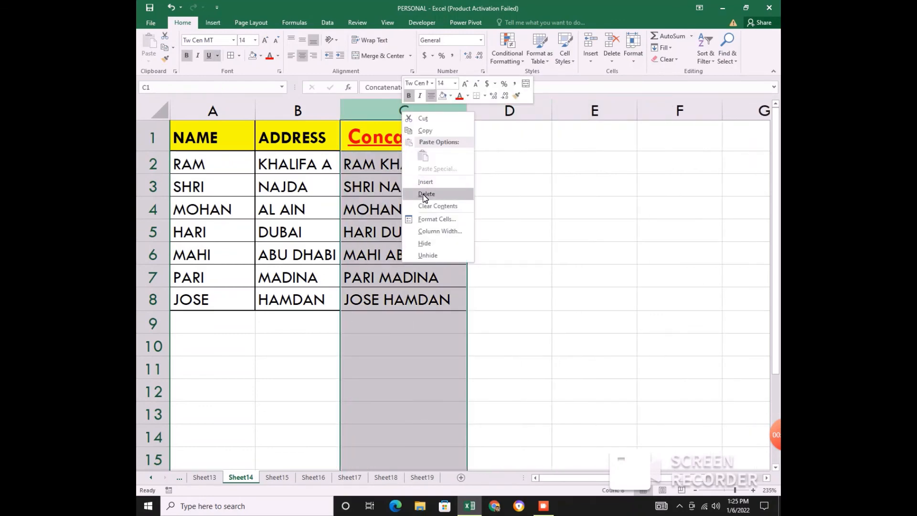
click(427, 194)
click(383, 184)
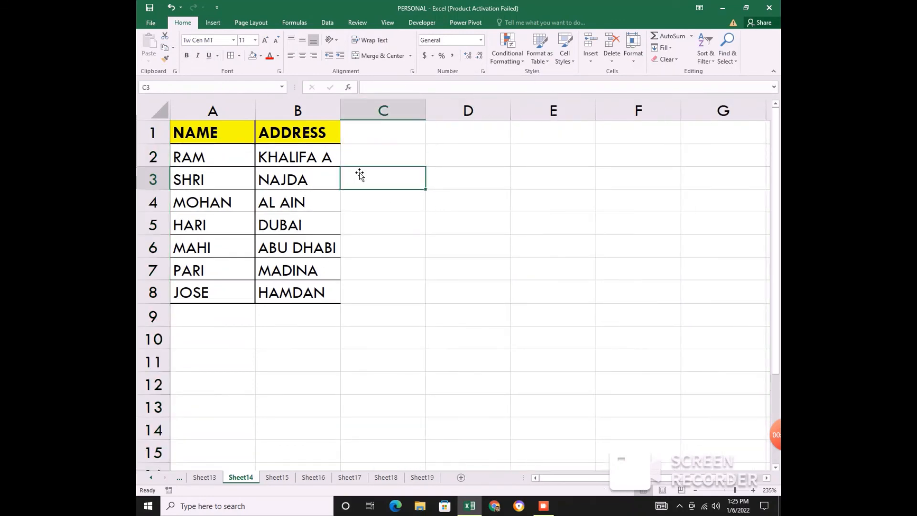
drag(201, 164, 293, 307)
click(377, 290)
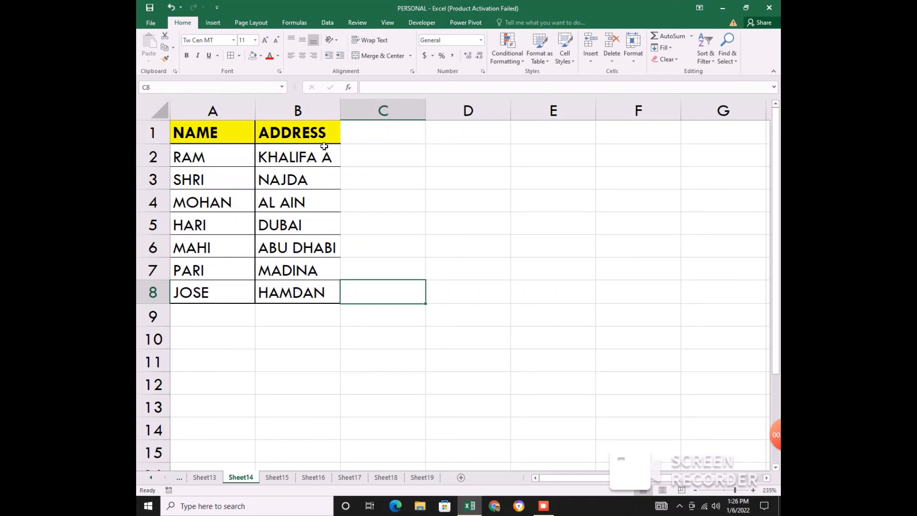
drag(226, 164, 326, 302)
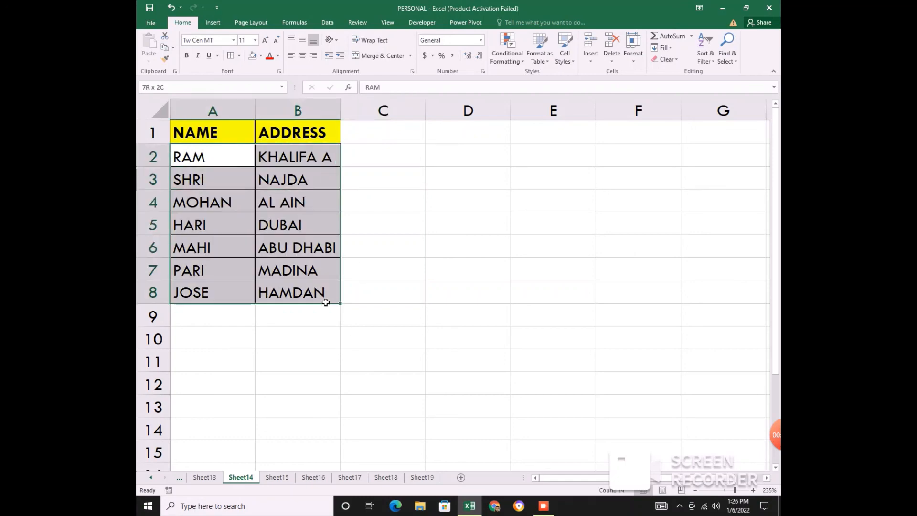
click(390, 219)
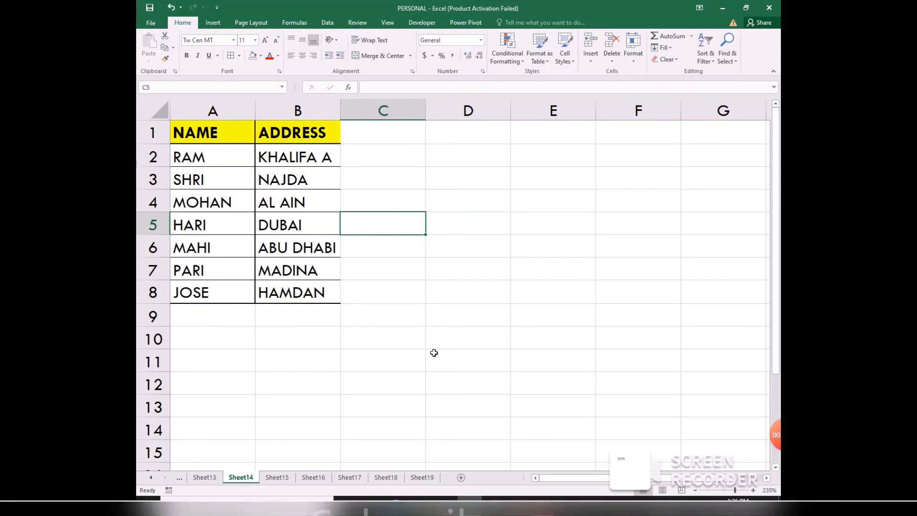